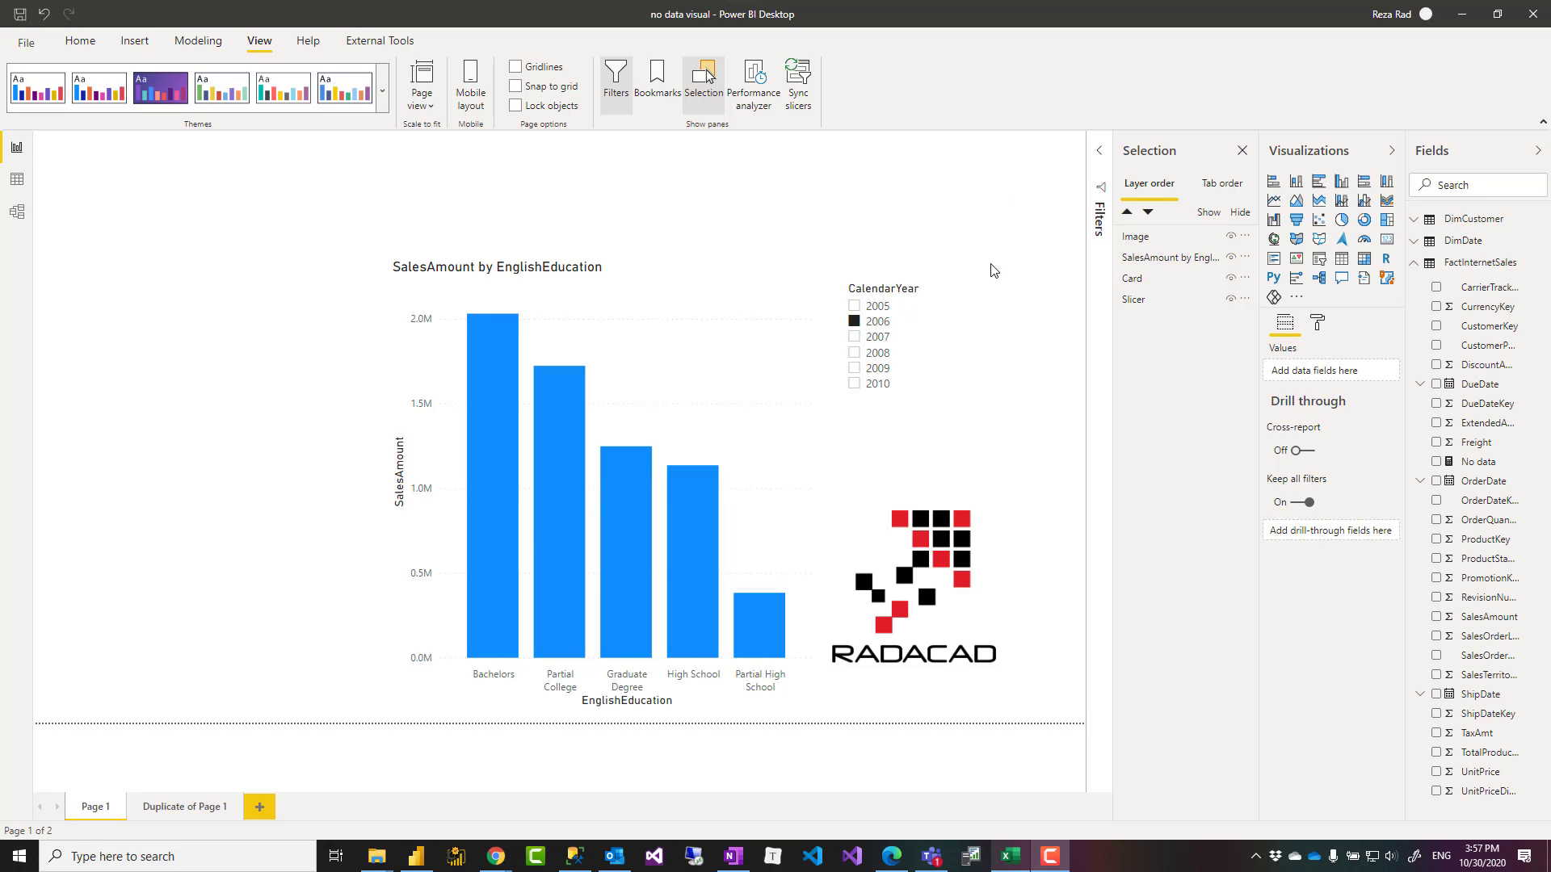
Toggle the CalendarYear slicer between 2008 and 2009, checking the red no-data message appears for 2009
click(873, 352)
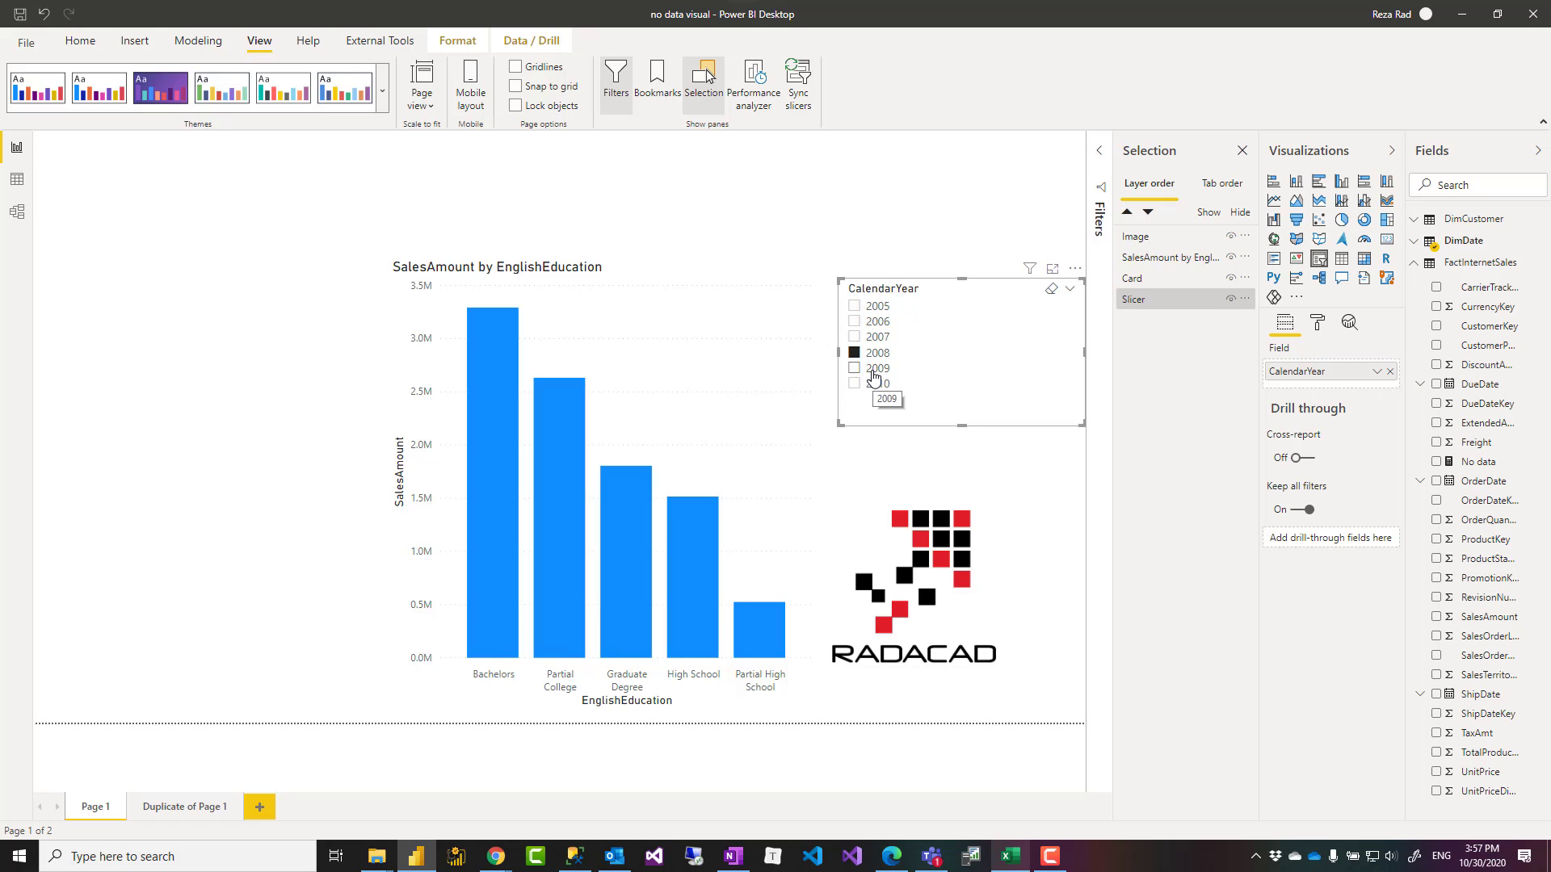
click(873, 370)
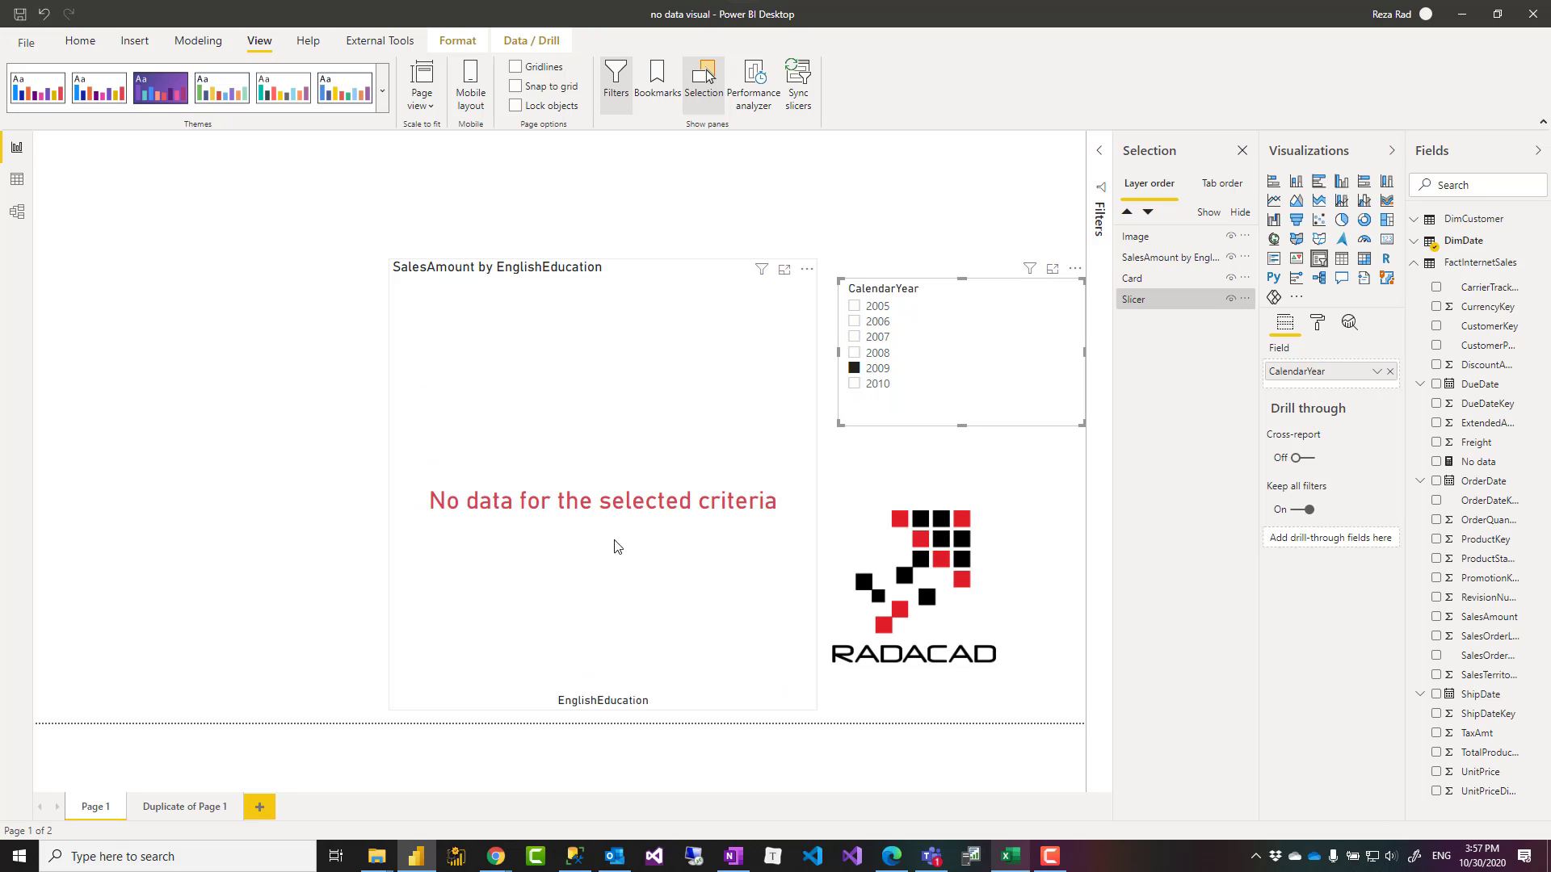
click(873, 353)
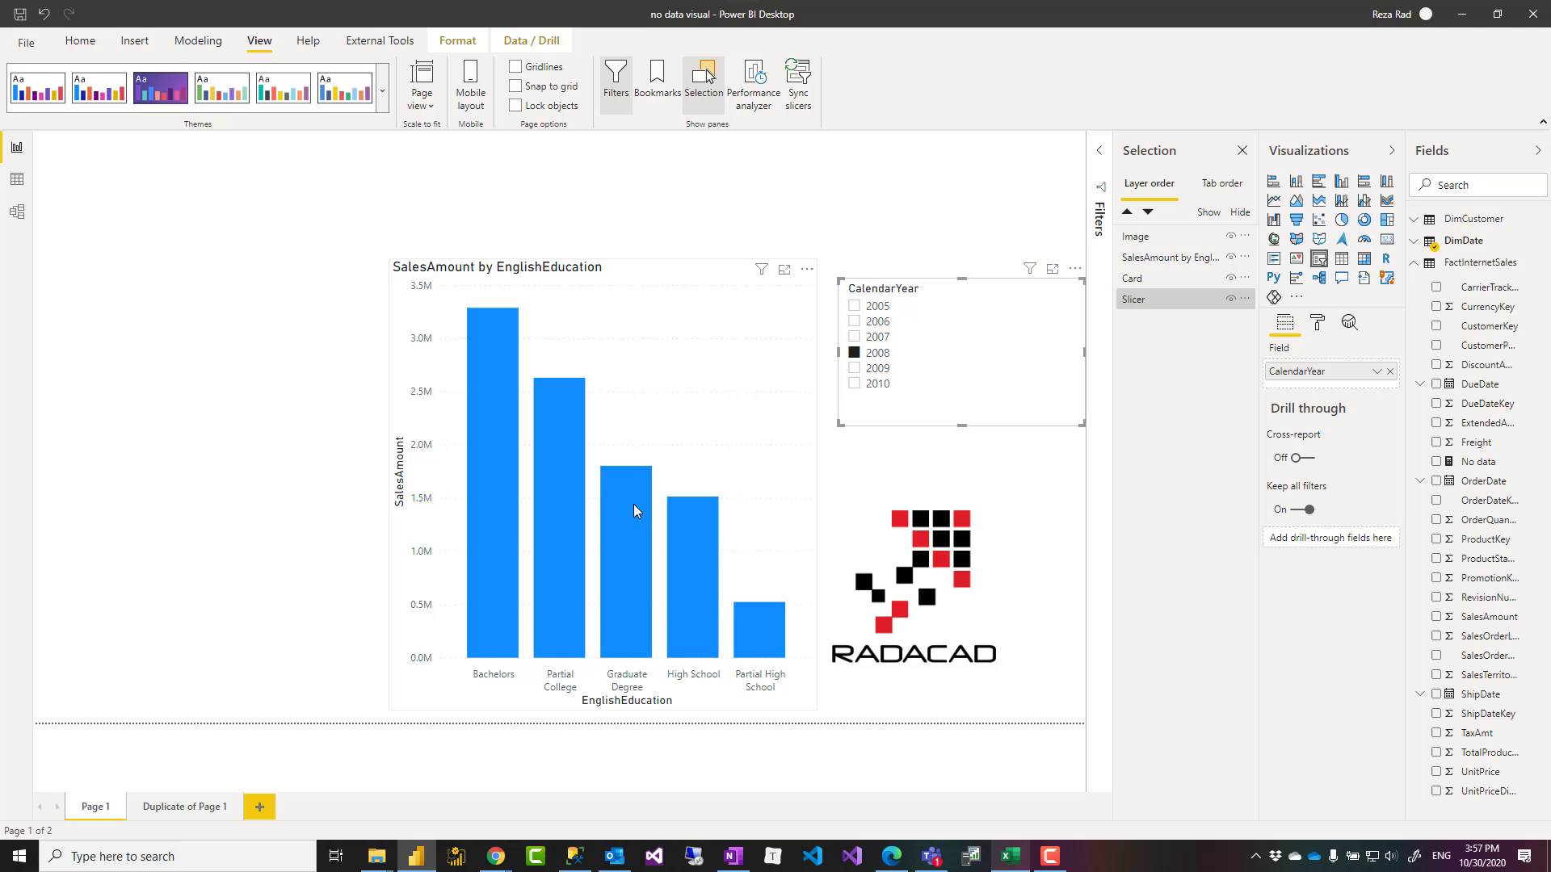
click(872, 369)
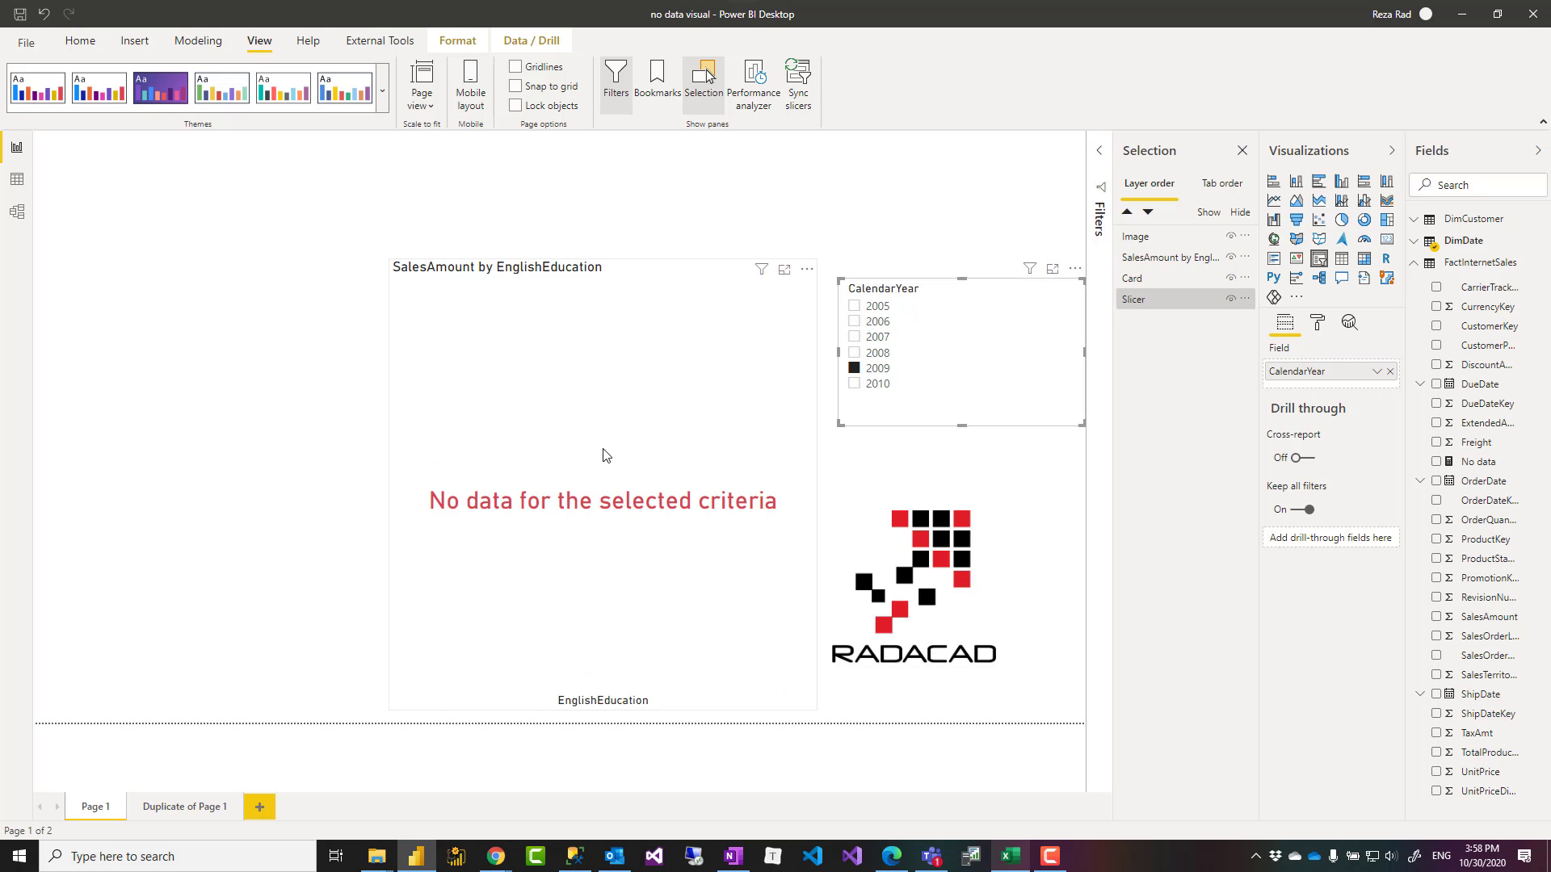
Filter the duplicate page's slicer to 2006, then 2010 so the chart empties, and select the column chart
click(875, 353)
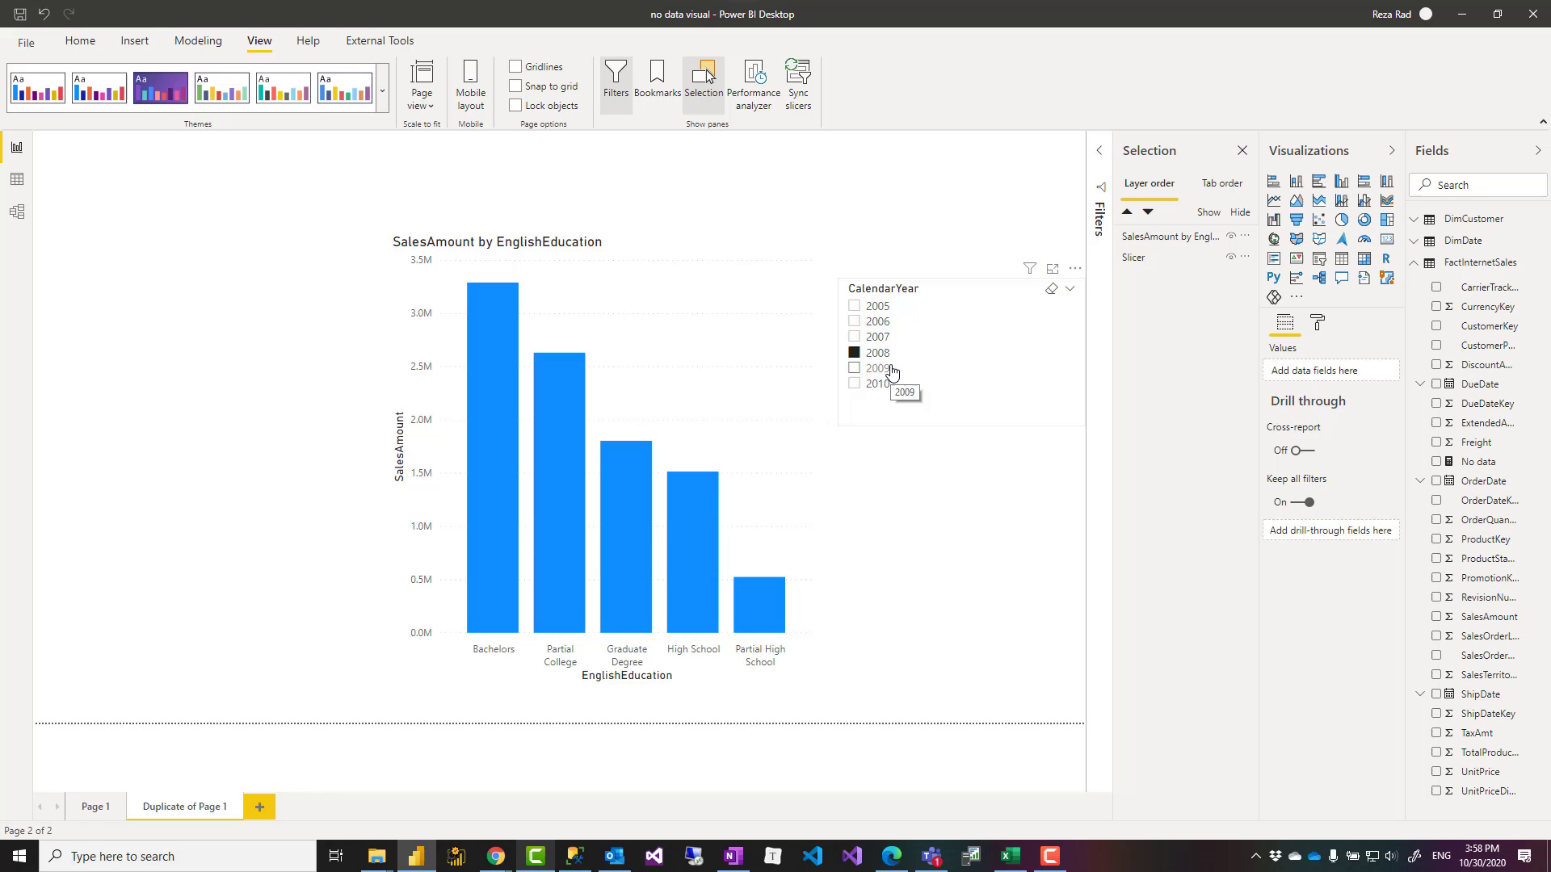
click(878, 322)
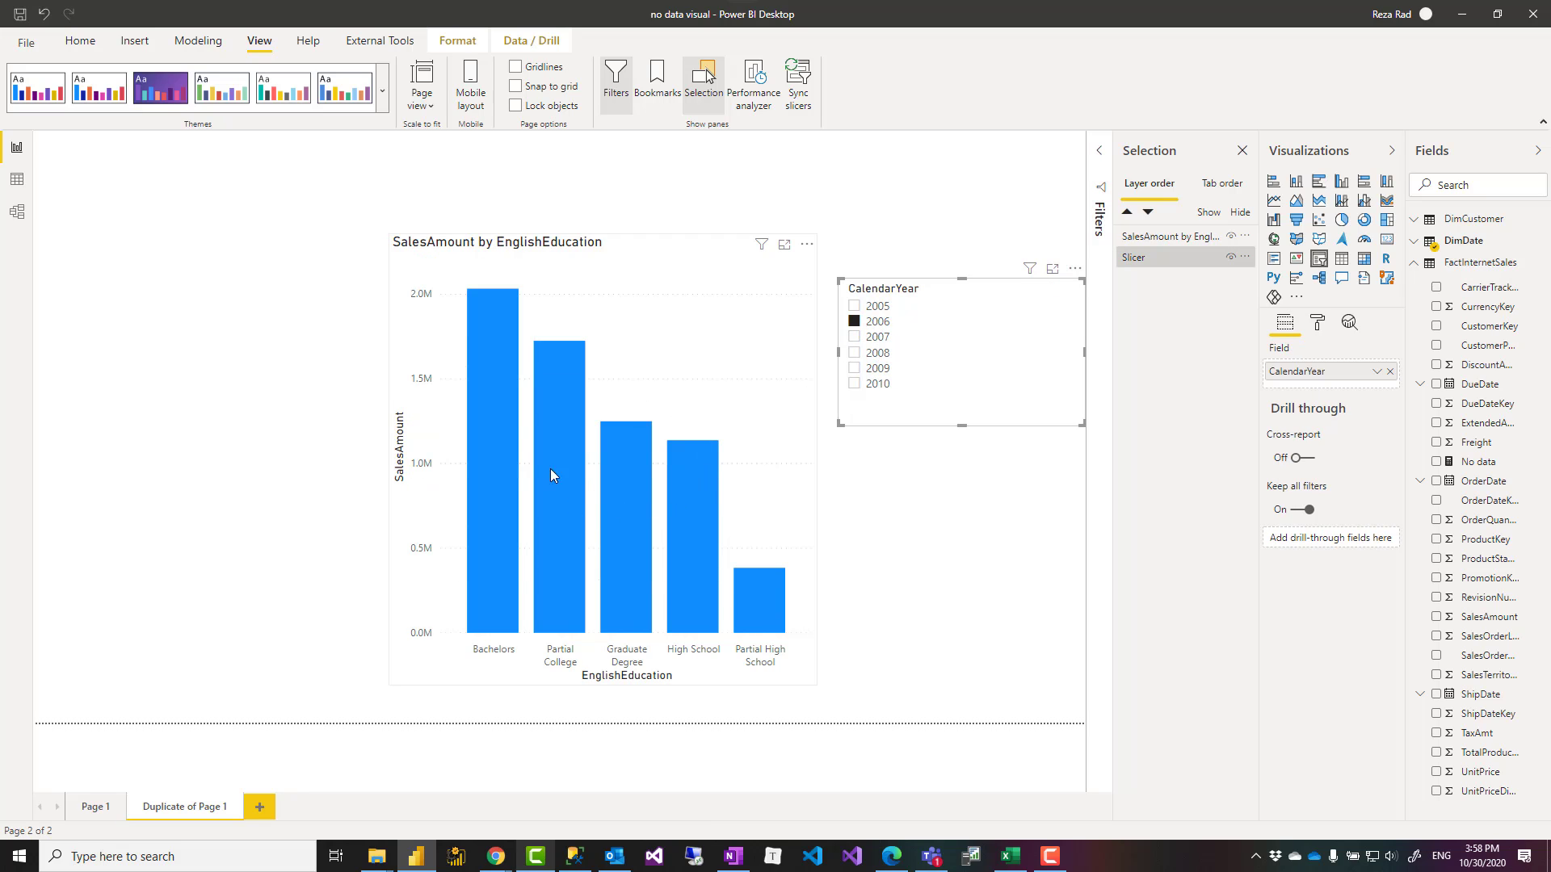
click(879, 392)
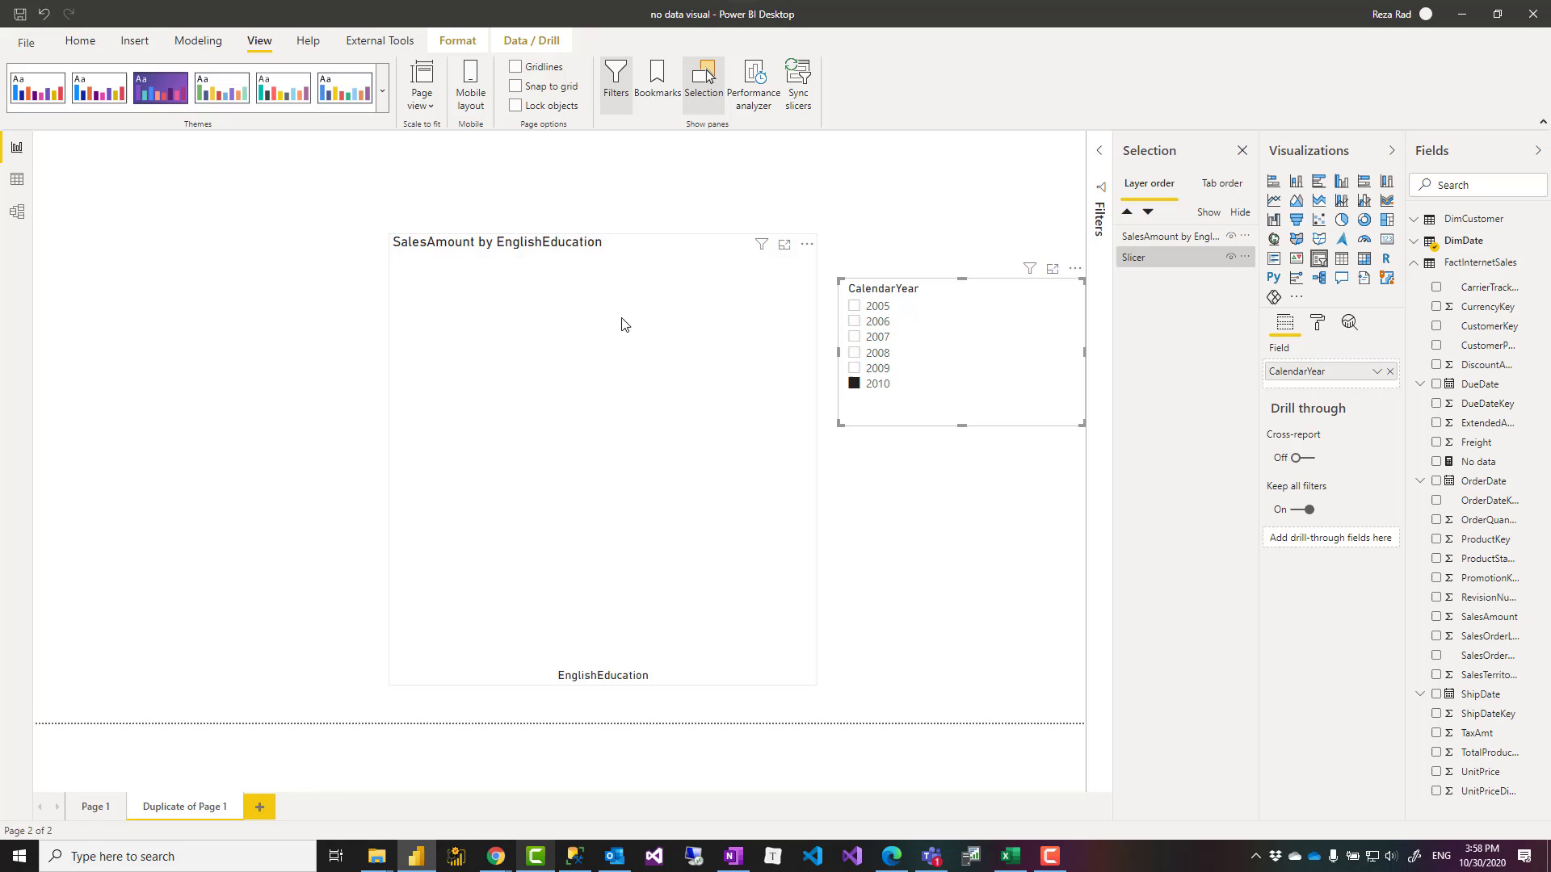
click(701, 423)
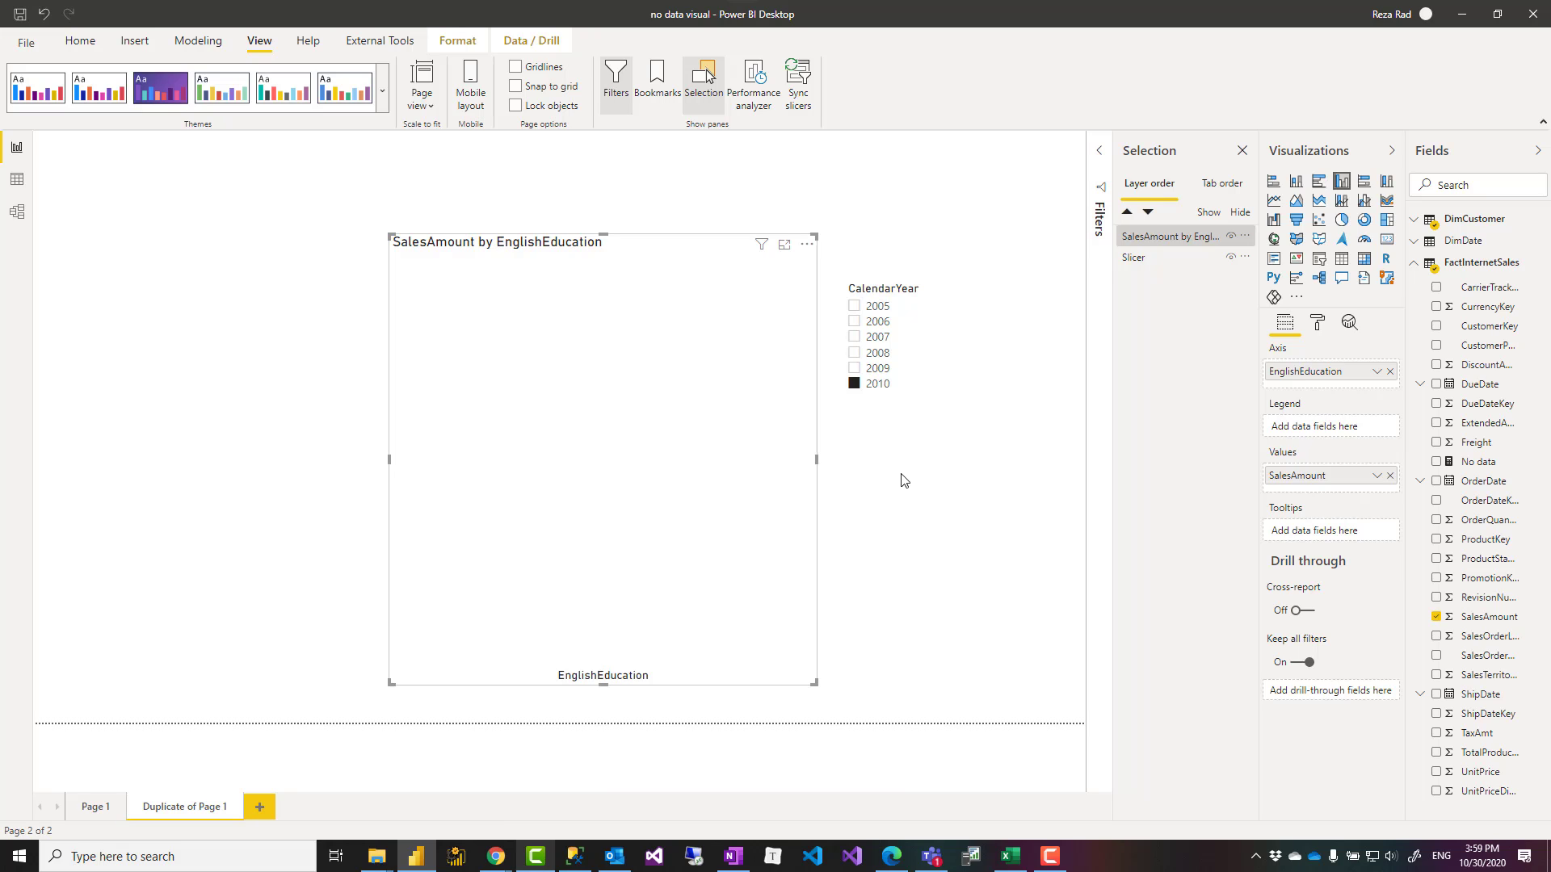
Deselect the chart and show the No data measure's DAX formula in the formula bar
click(1020, 536)
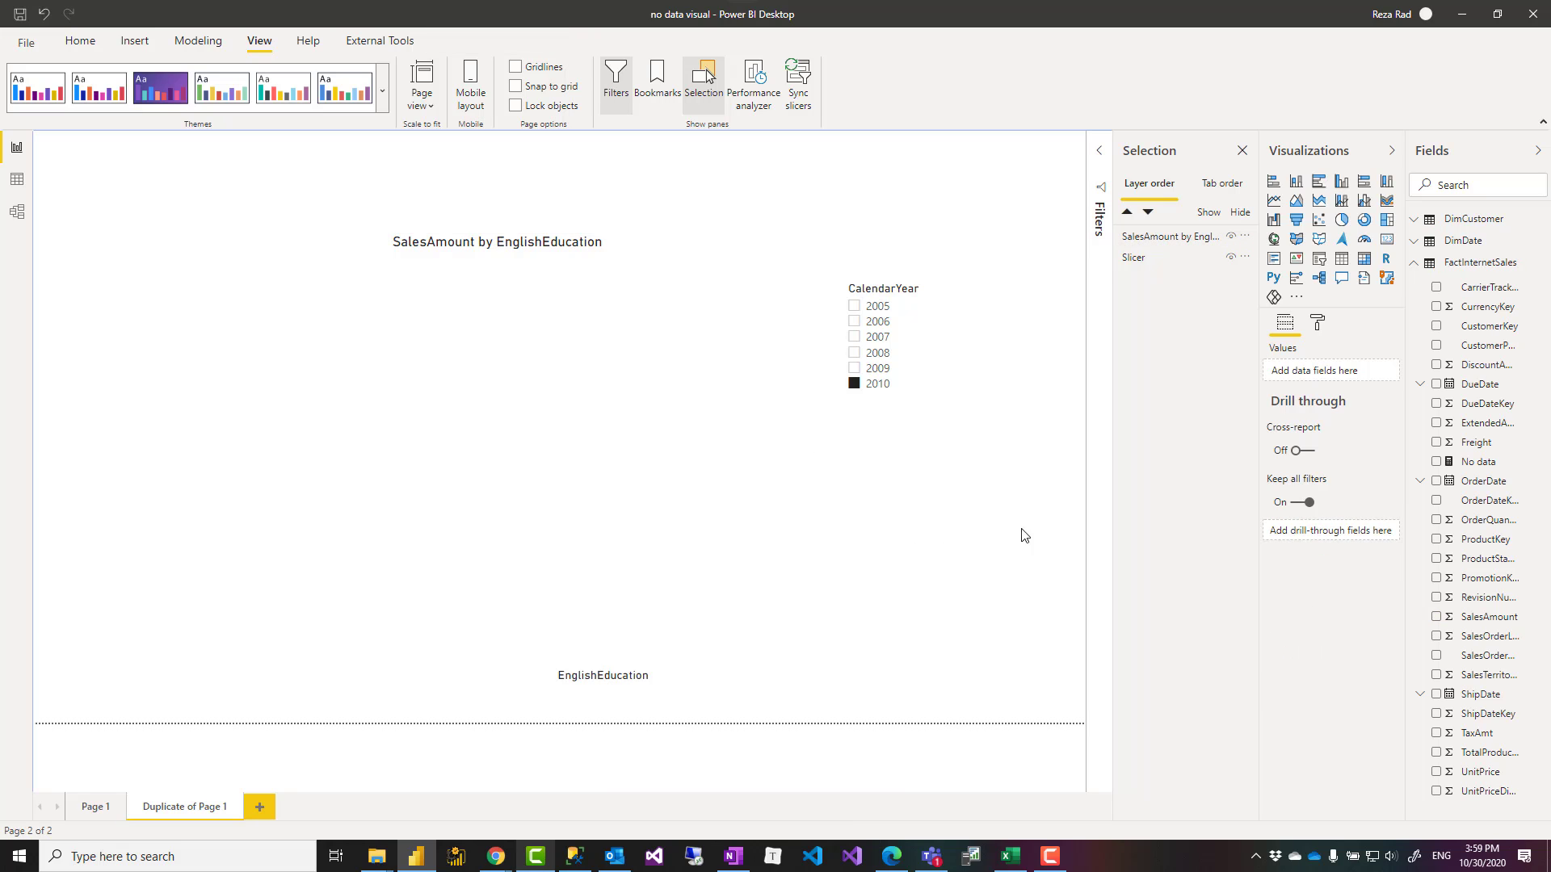
click(1477, 463)
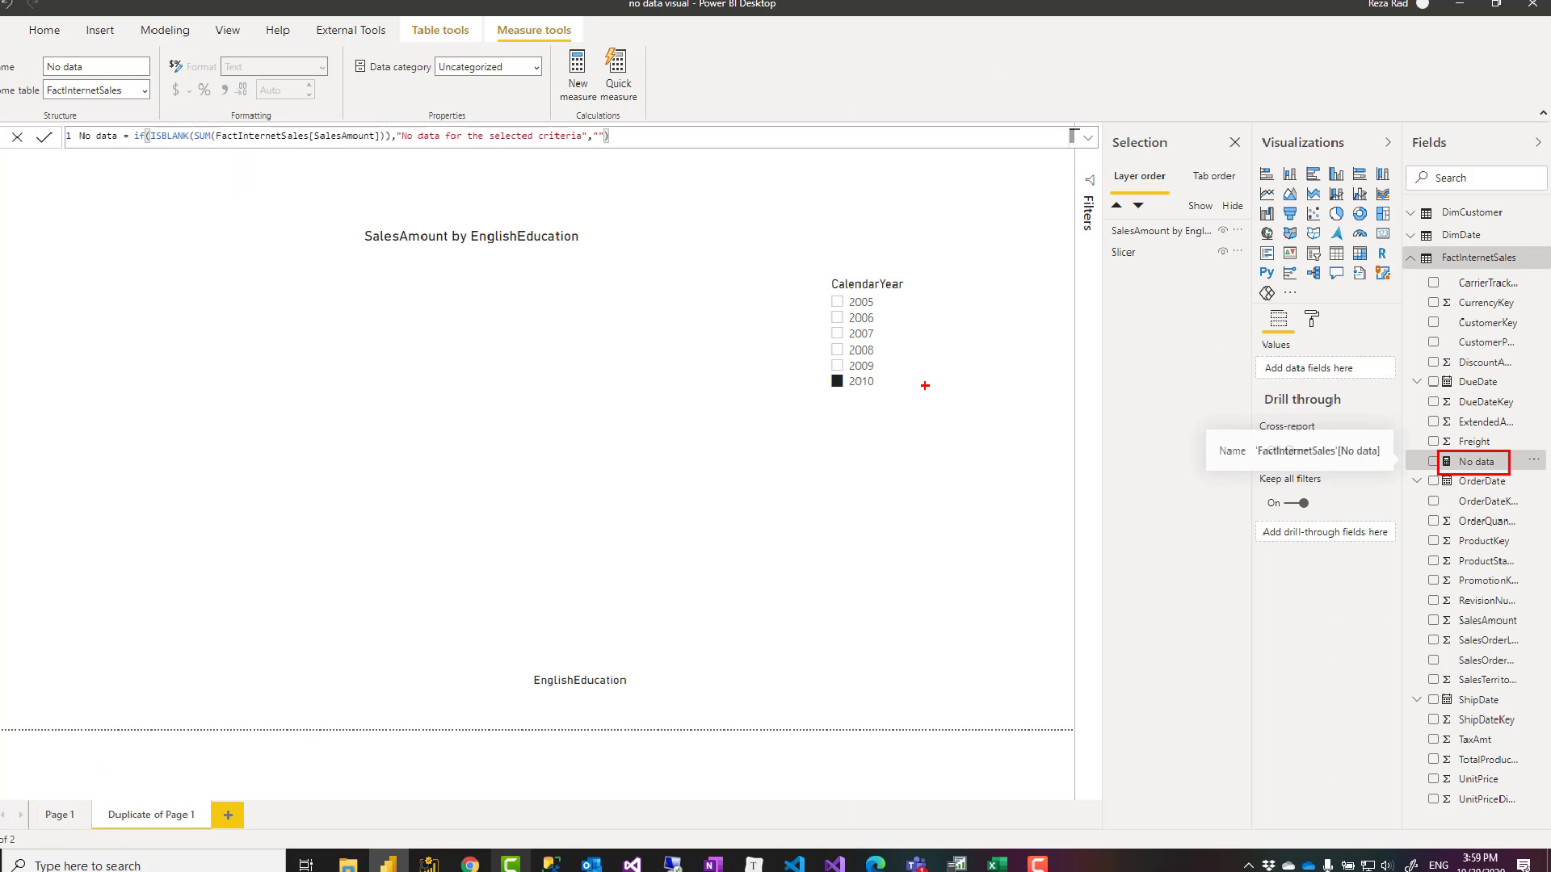
scroll(656, 206, up, 3)
click(656, 206)
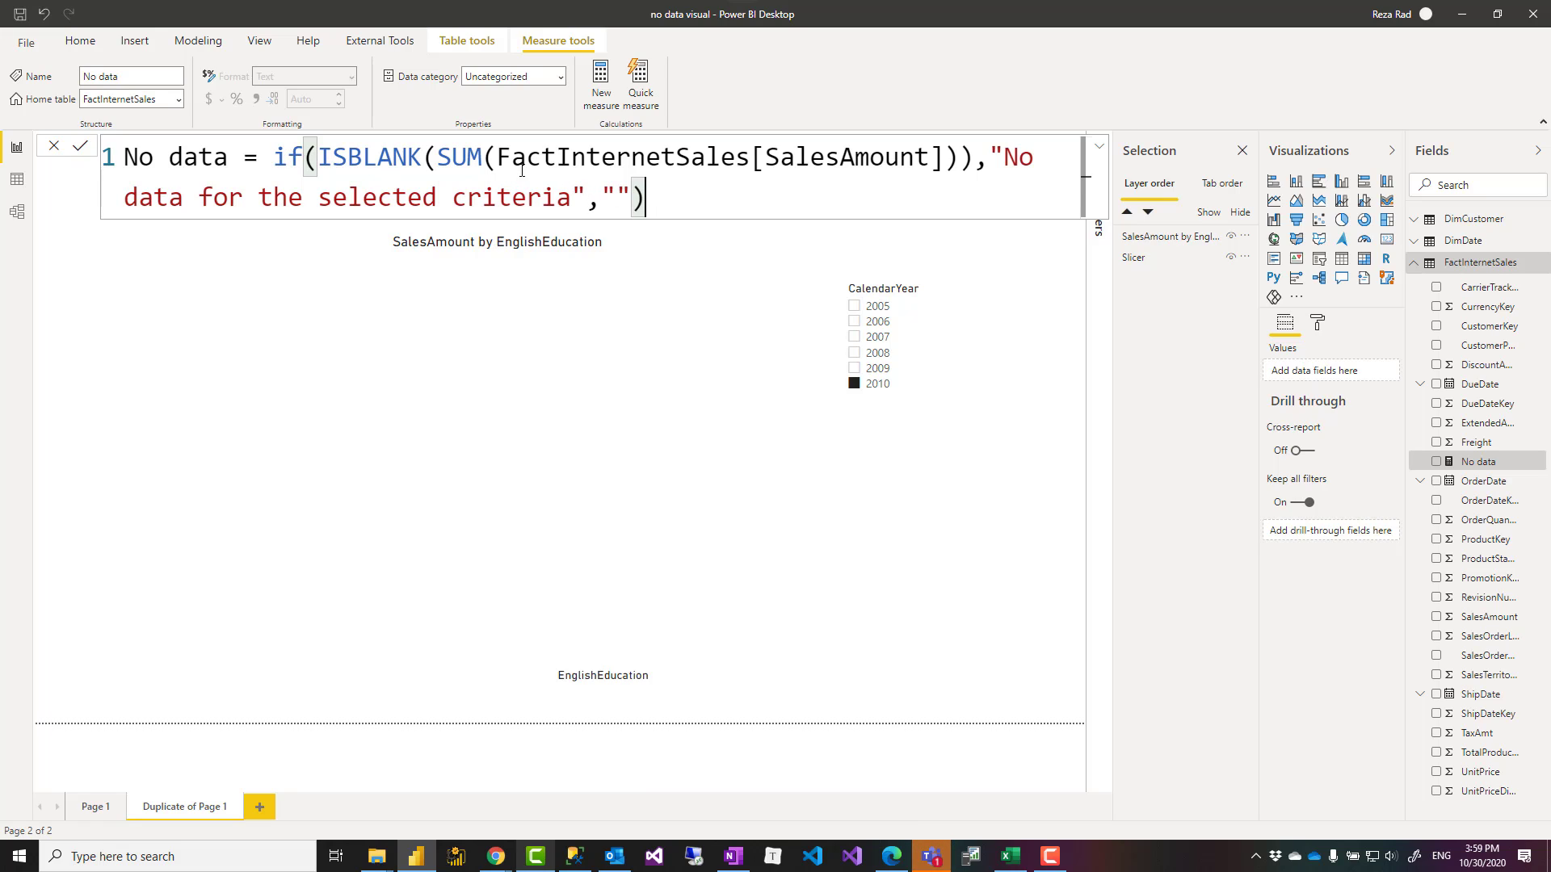
Highlight the ISBLANK(SUM(FactInternetSales[SalesAmount])) test, the empty-string result and the message text in the formula
drag(437, 158, 953, 159)
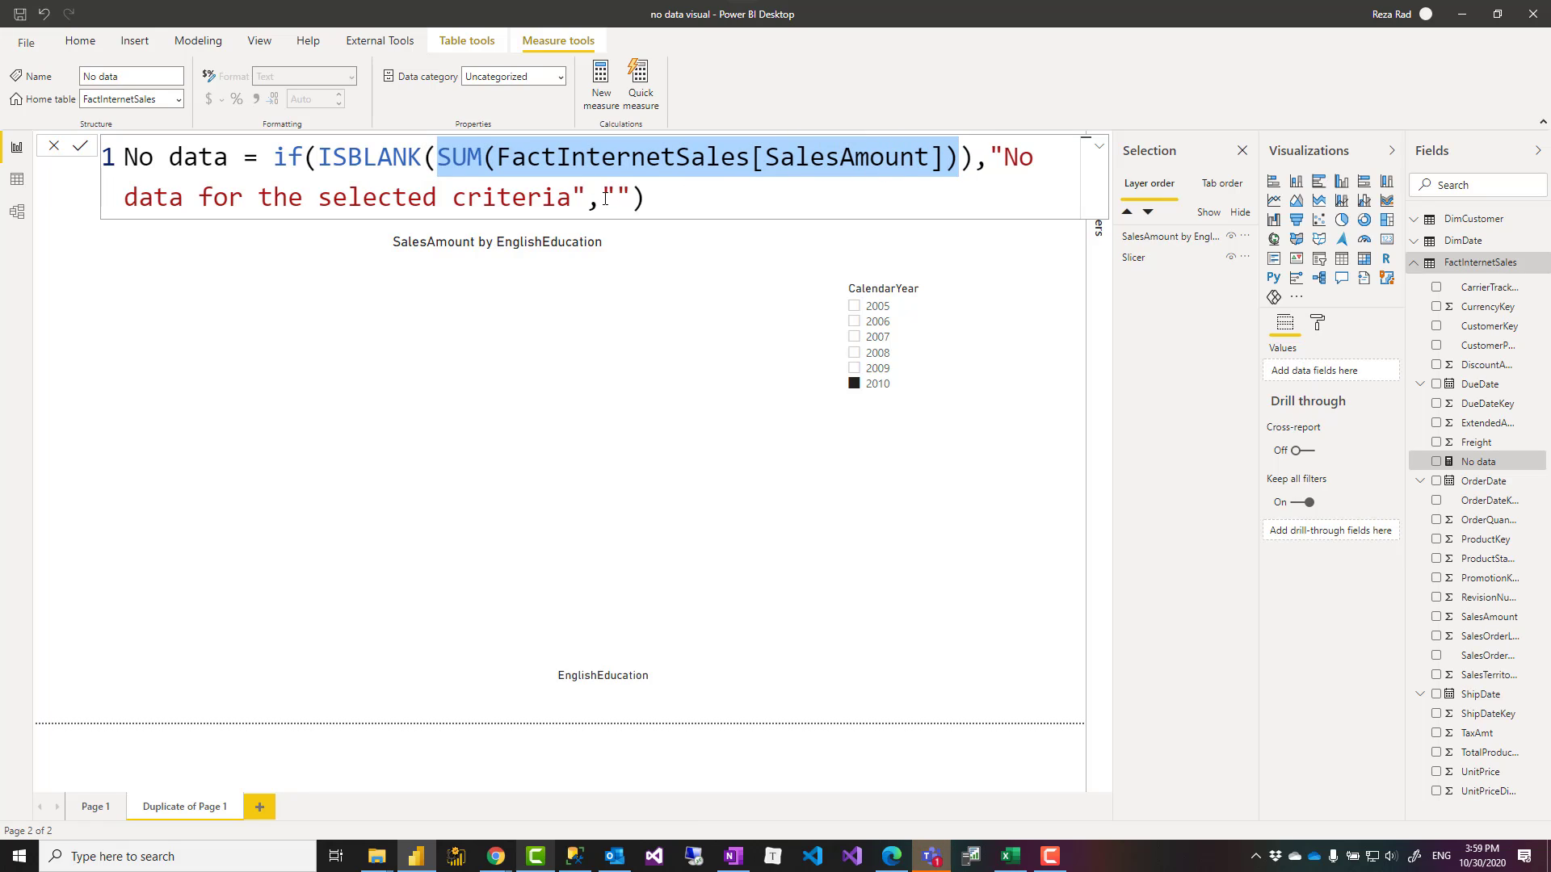
drag(605, 198, 631, 196)
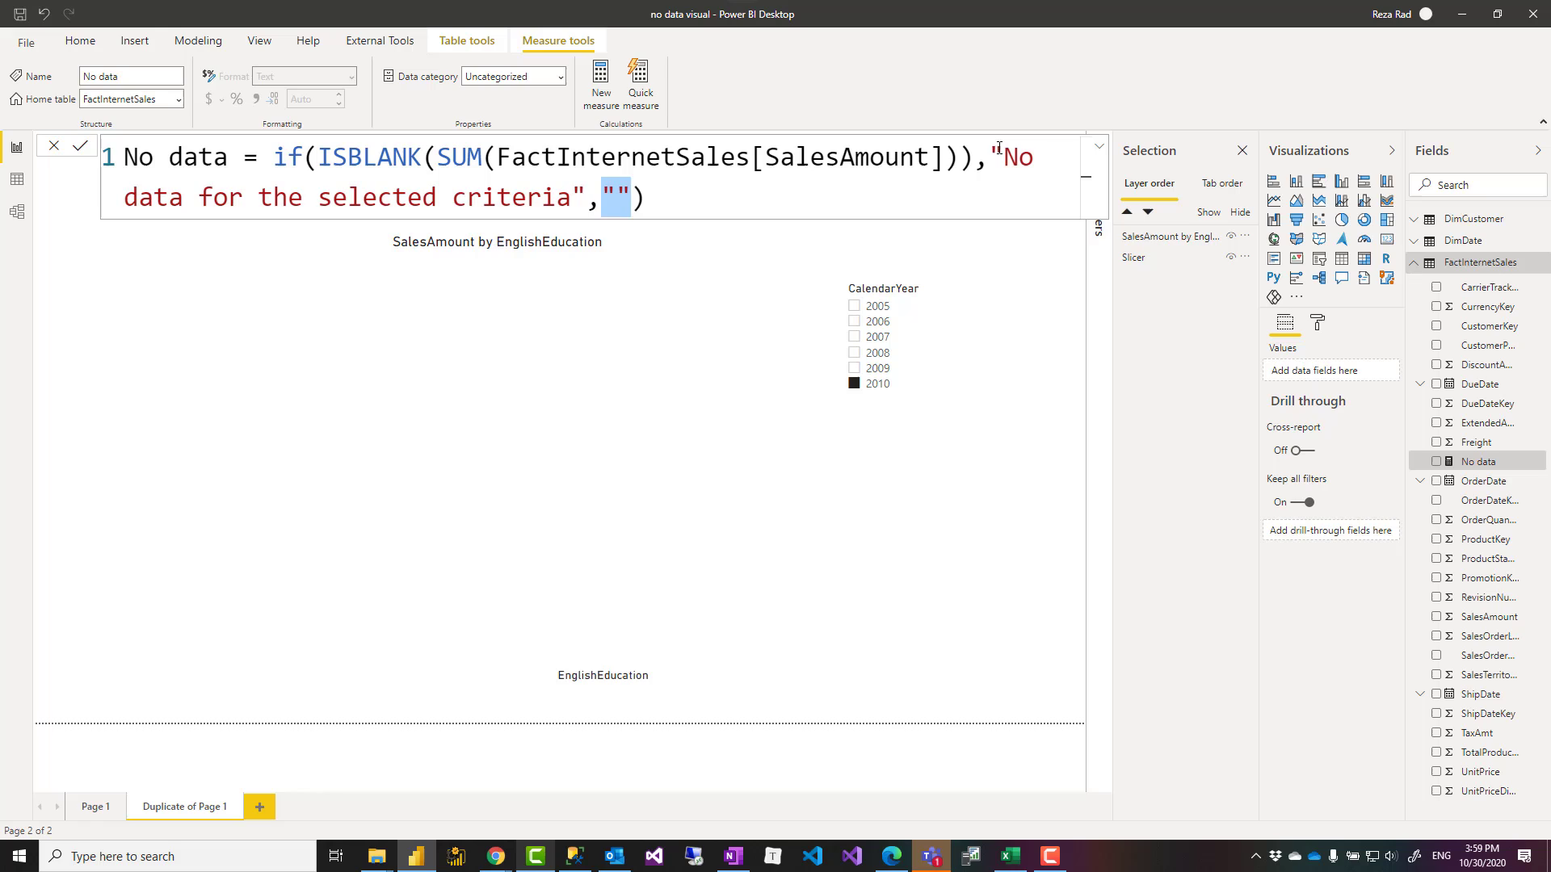
drag(999, 148, 572, 198)
click(477, 159)
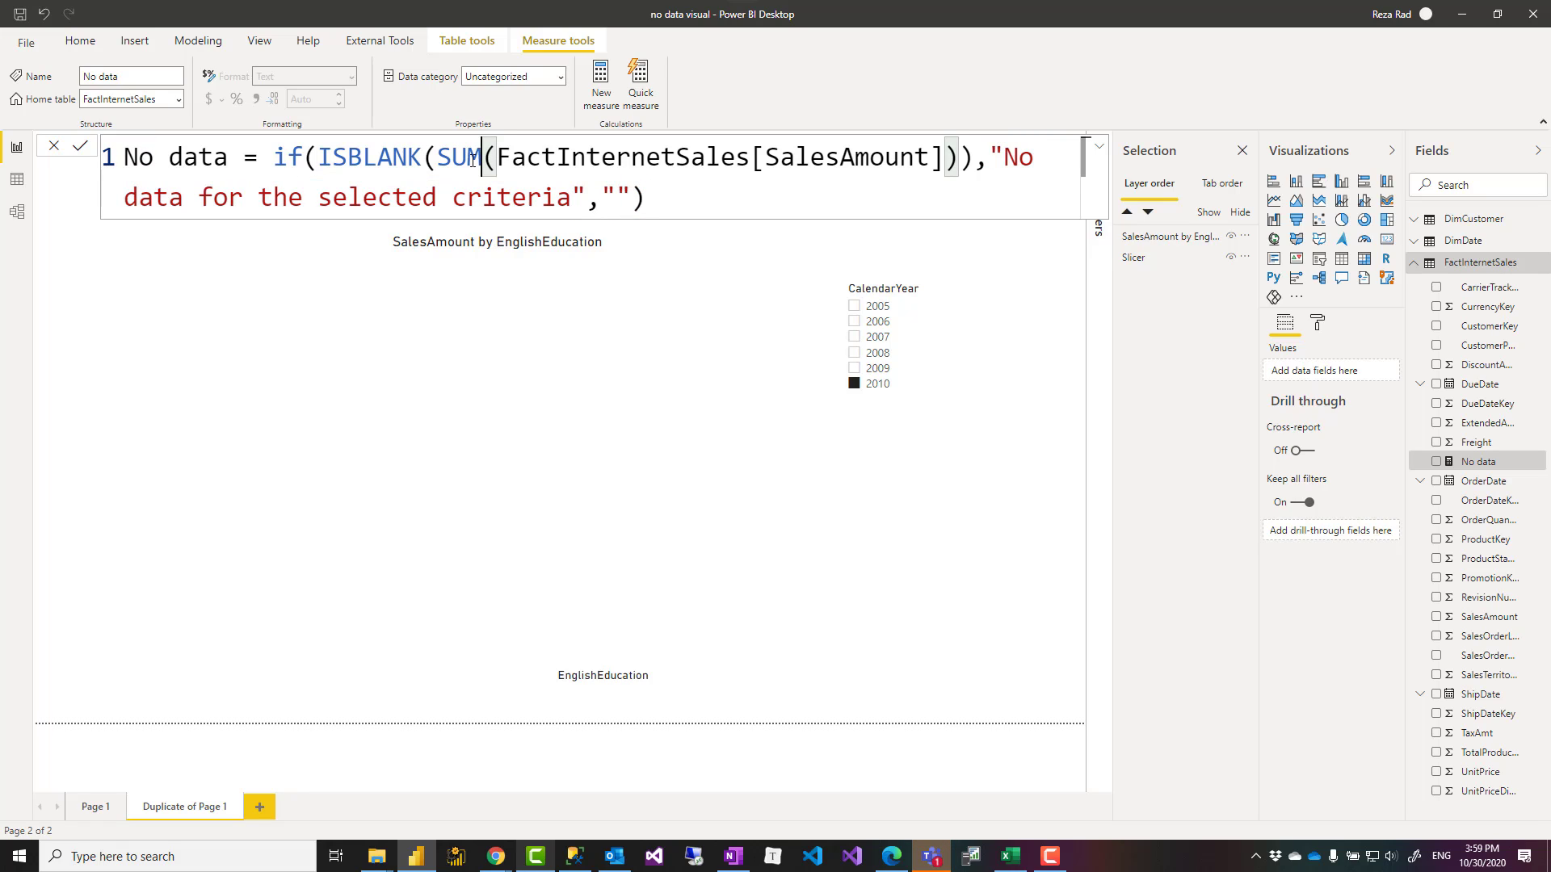
drag(437, 159, 942, 159)
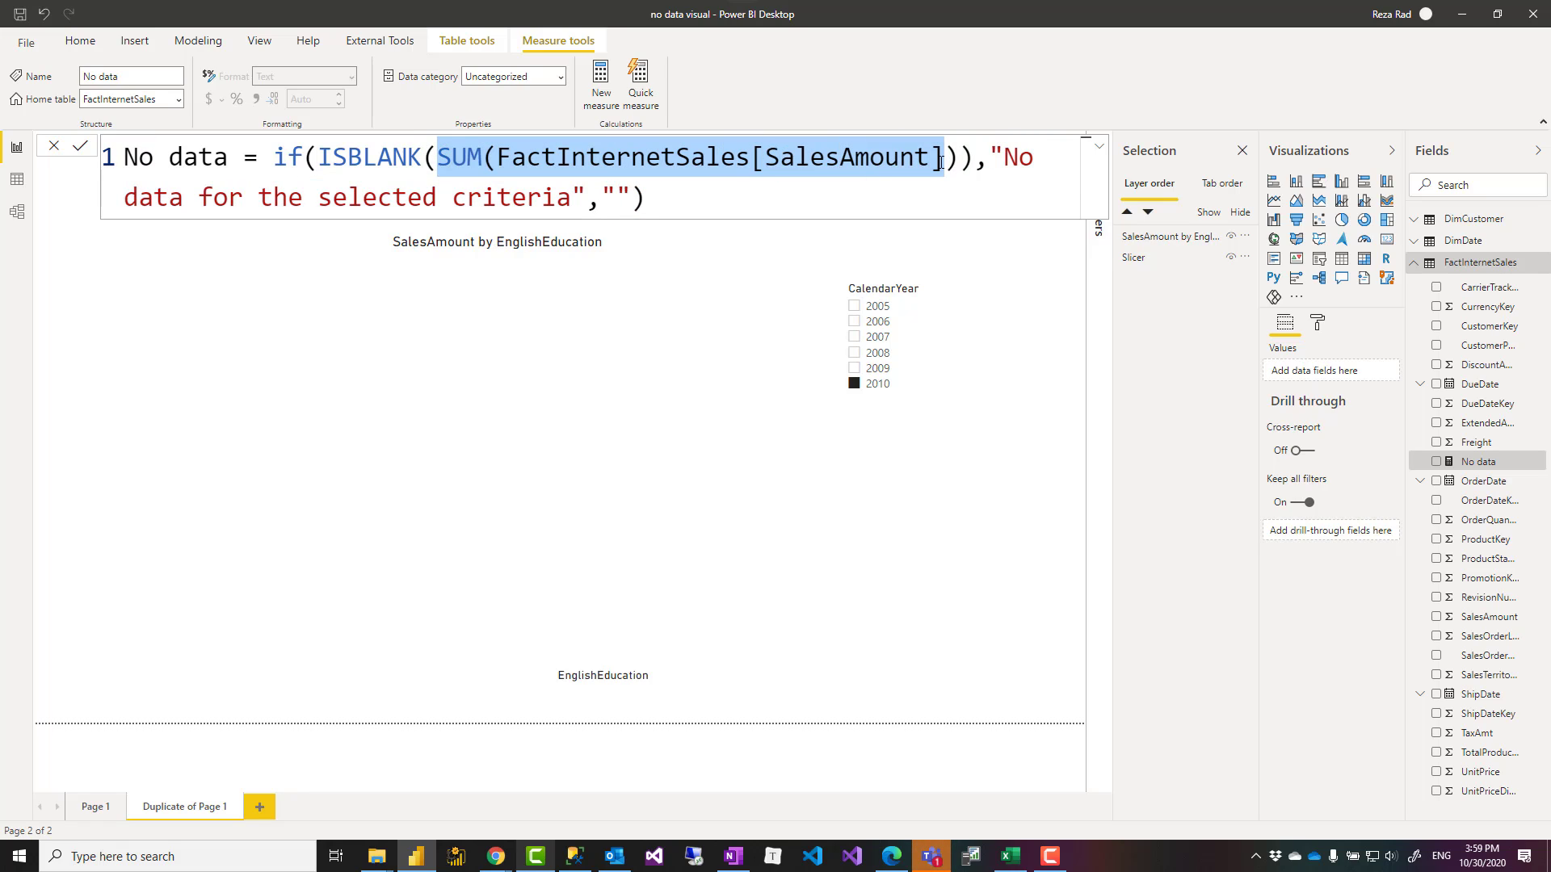
drag(317, 159, 556, 200)
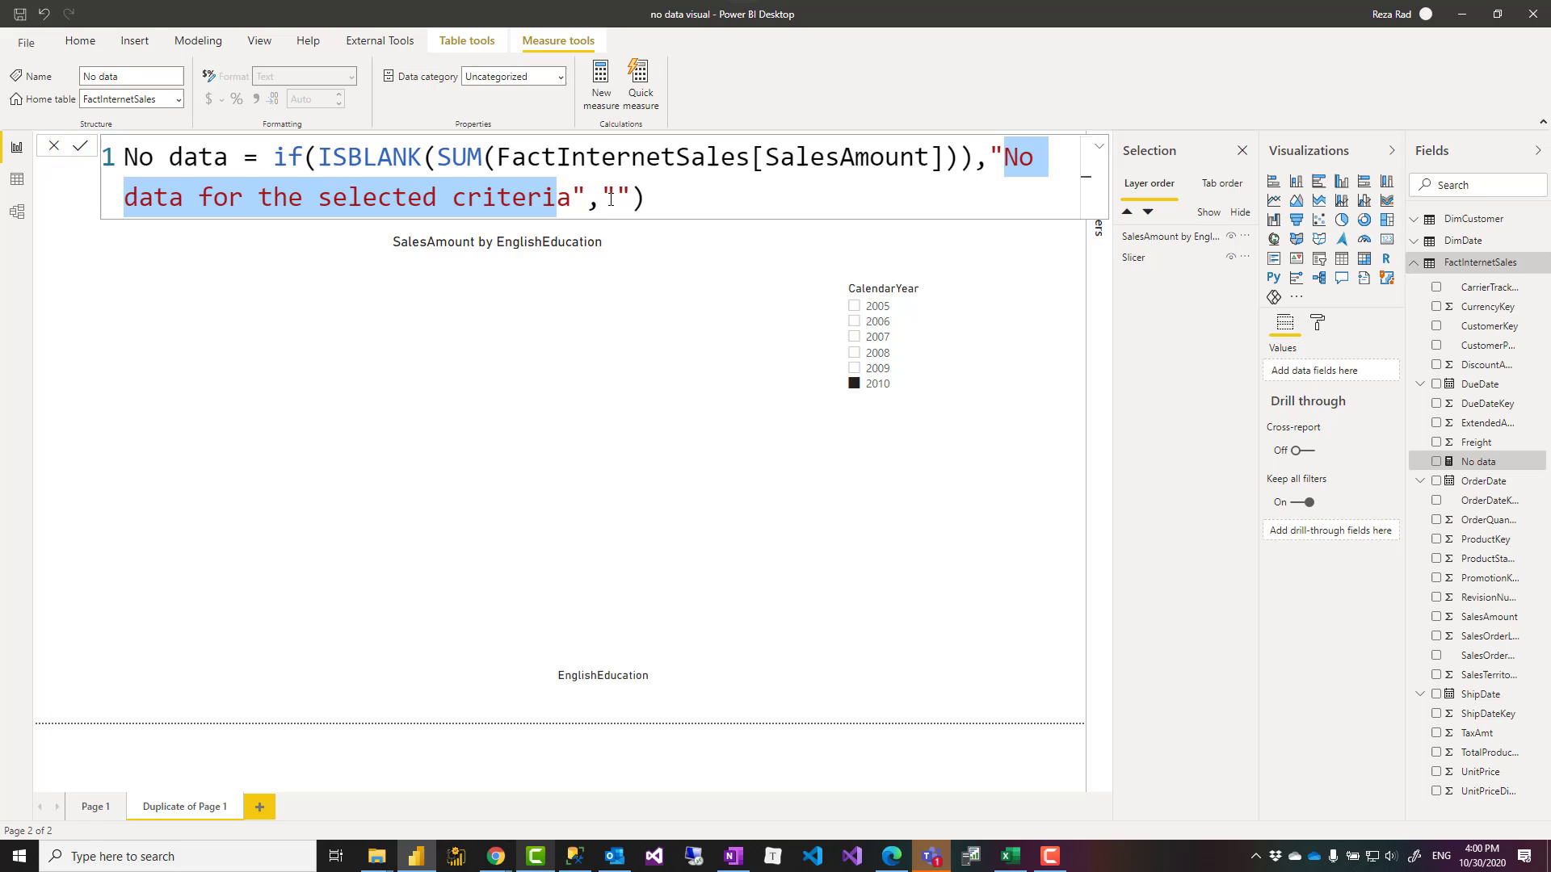
click(615, 198)
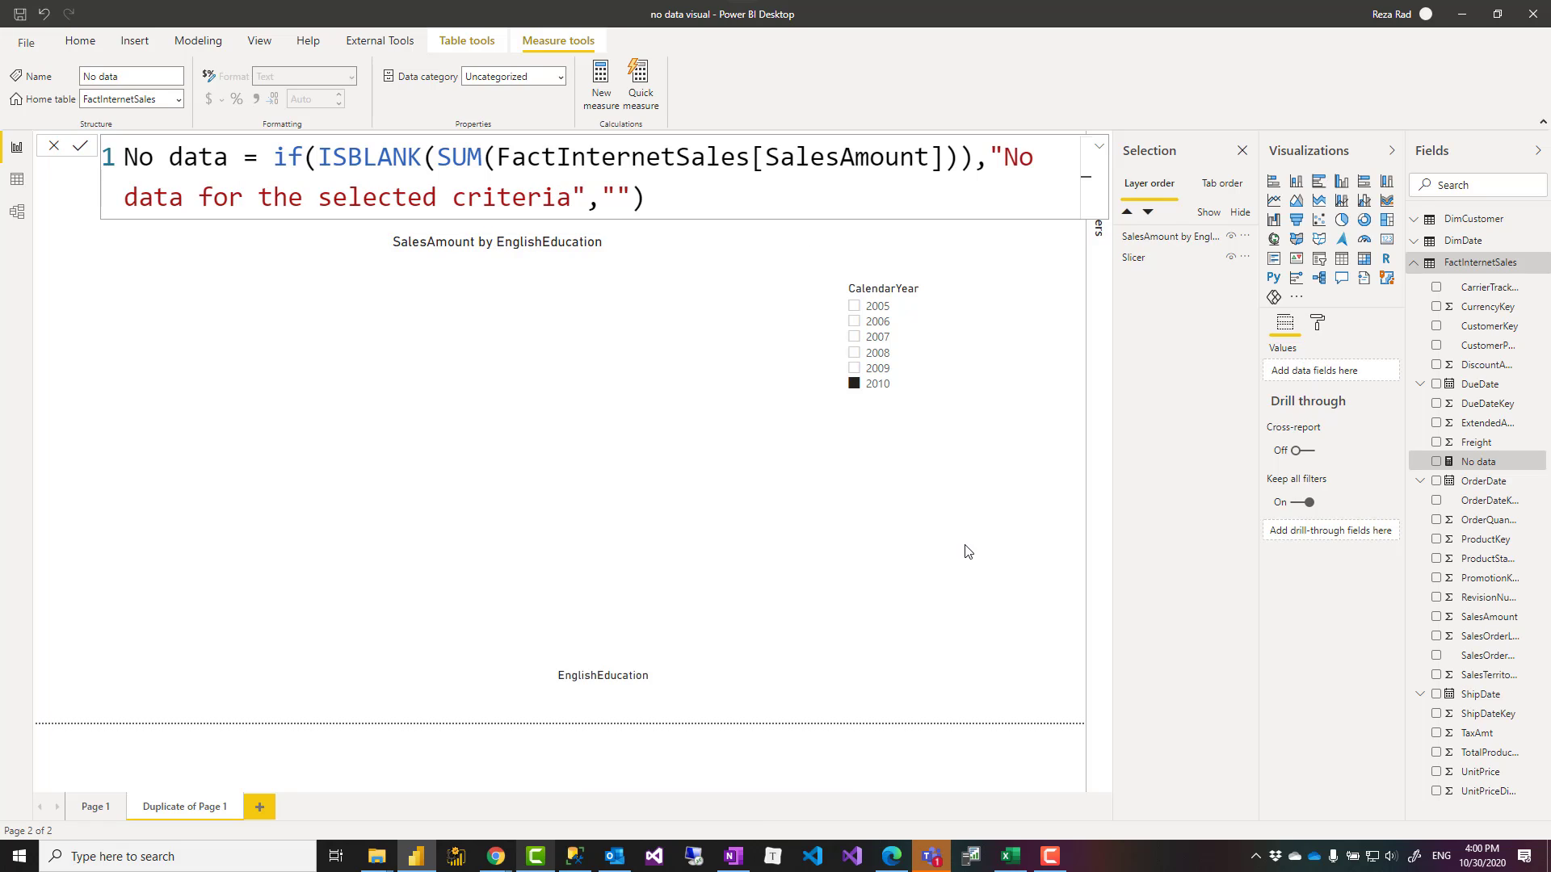
Add a short card bound to the No data measure over the column chart, with 2008 filtered
click(1387, 240)
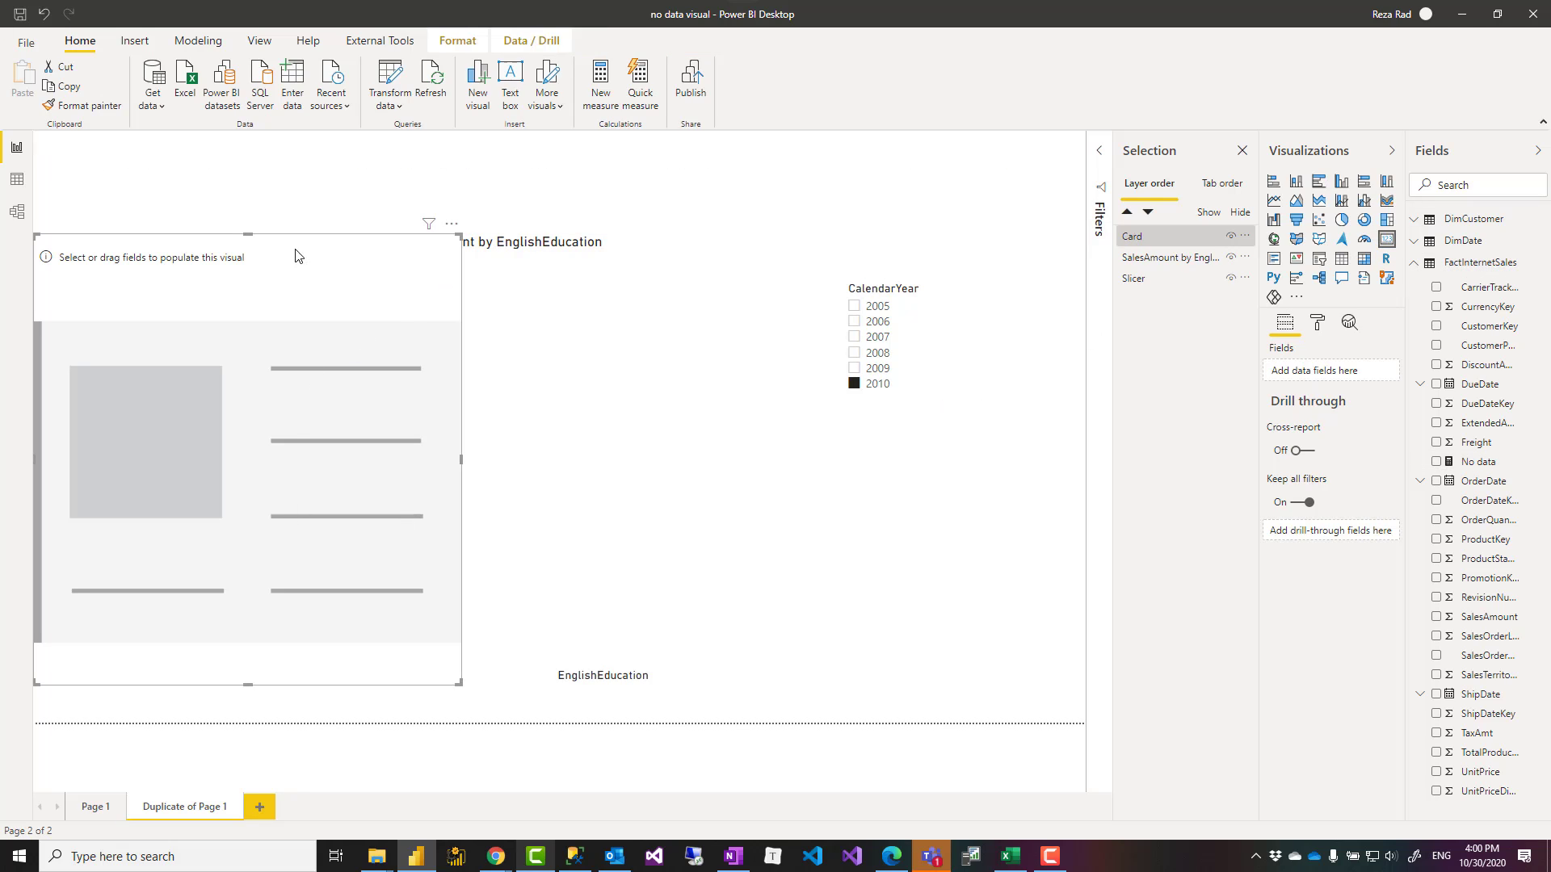
drag(248, 234, 572, 433)
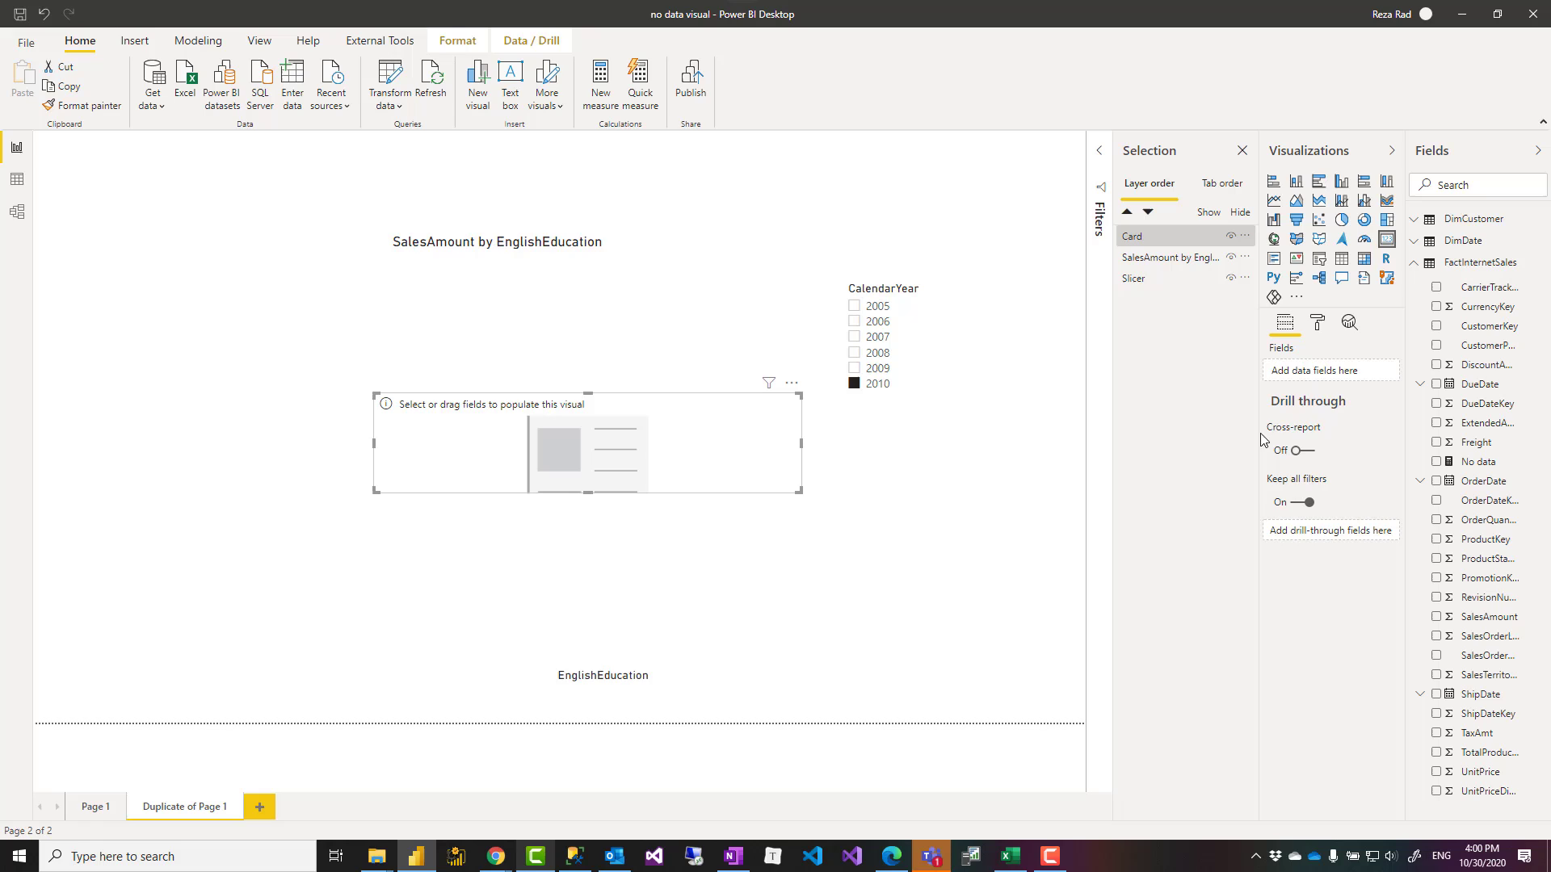
click(870, 353)
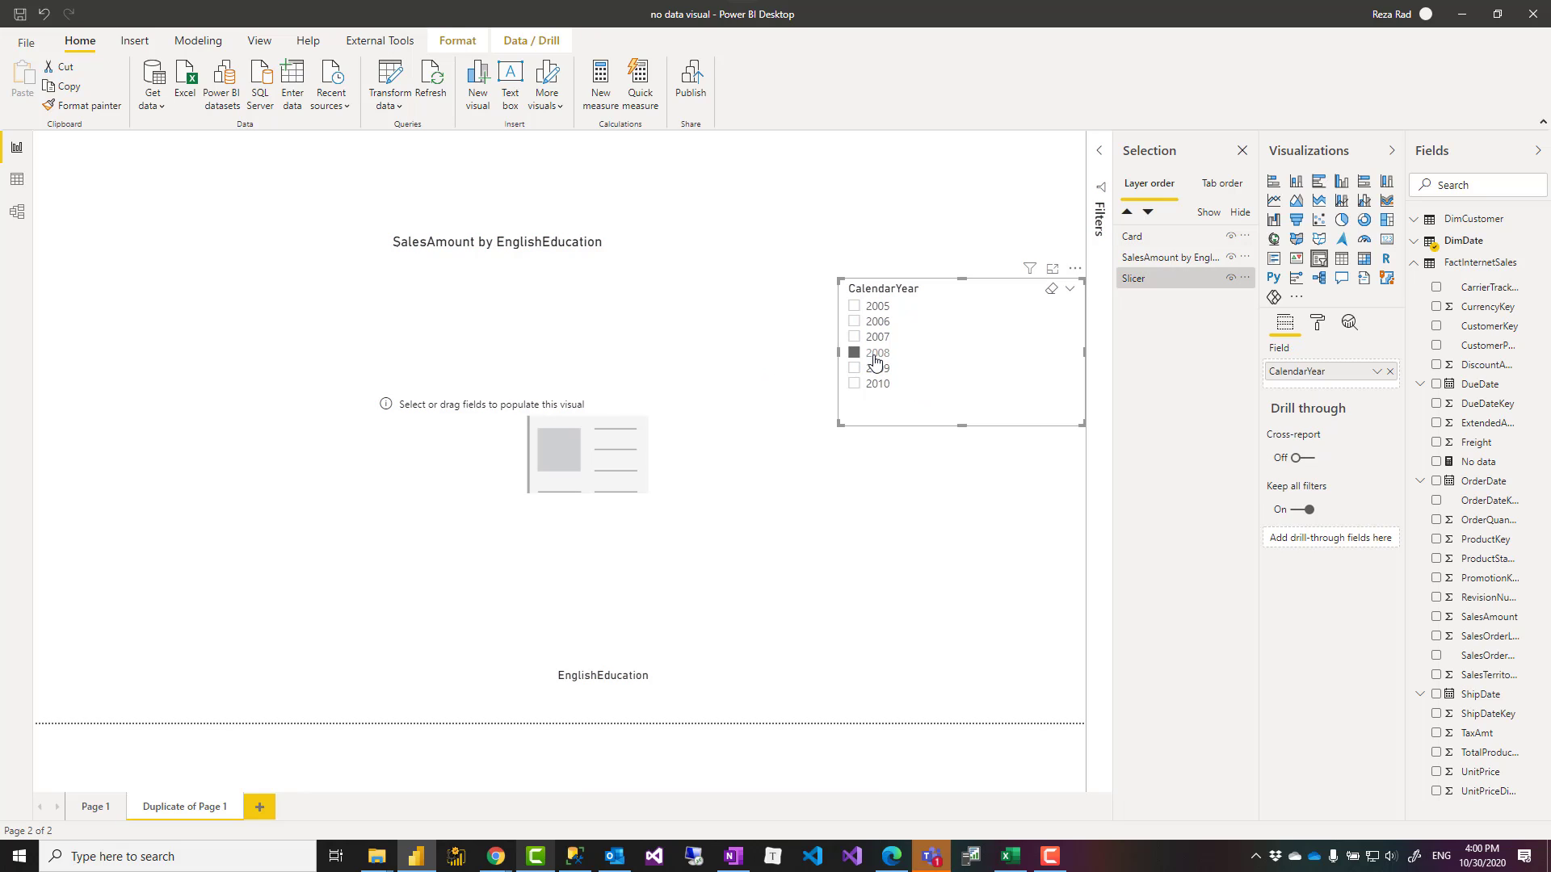
drag(590, 455, 603, 462)
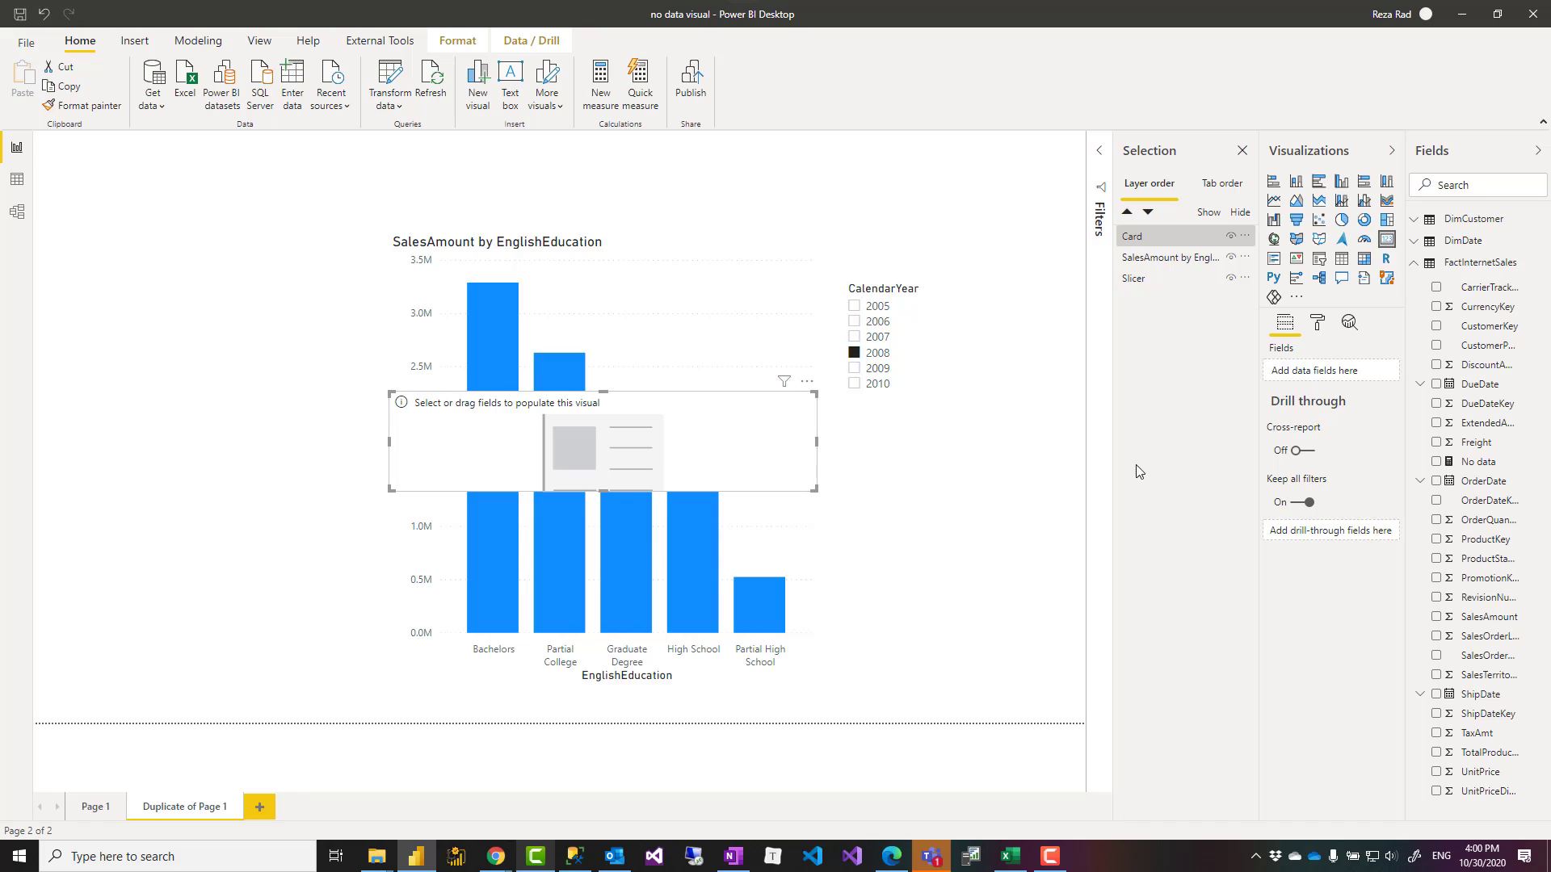
drag(1466, 466, 1310, 375)
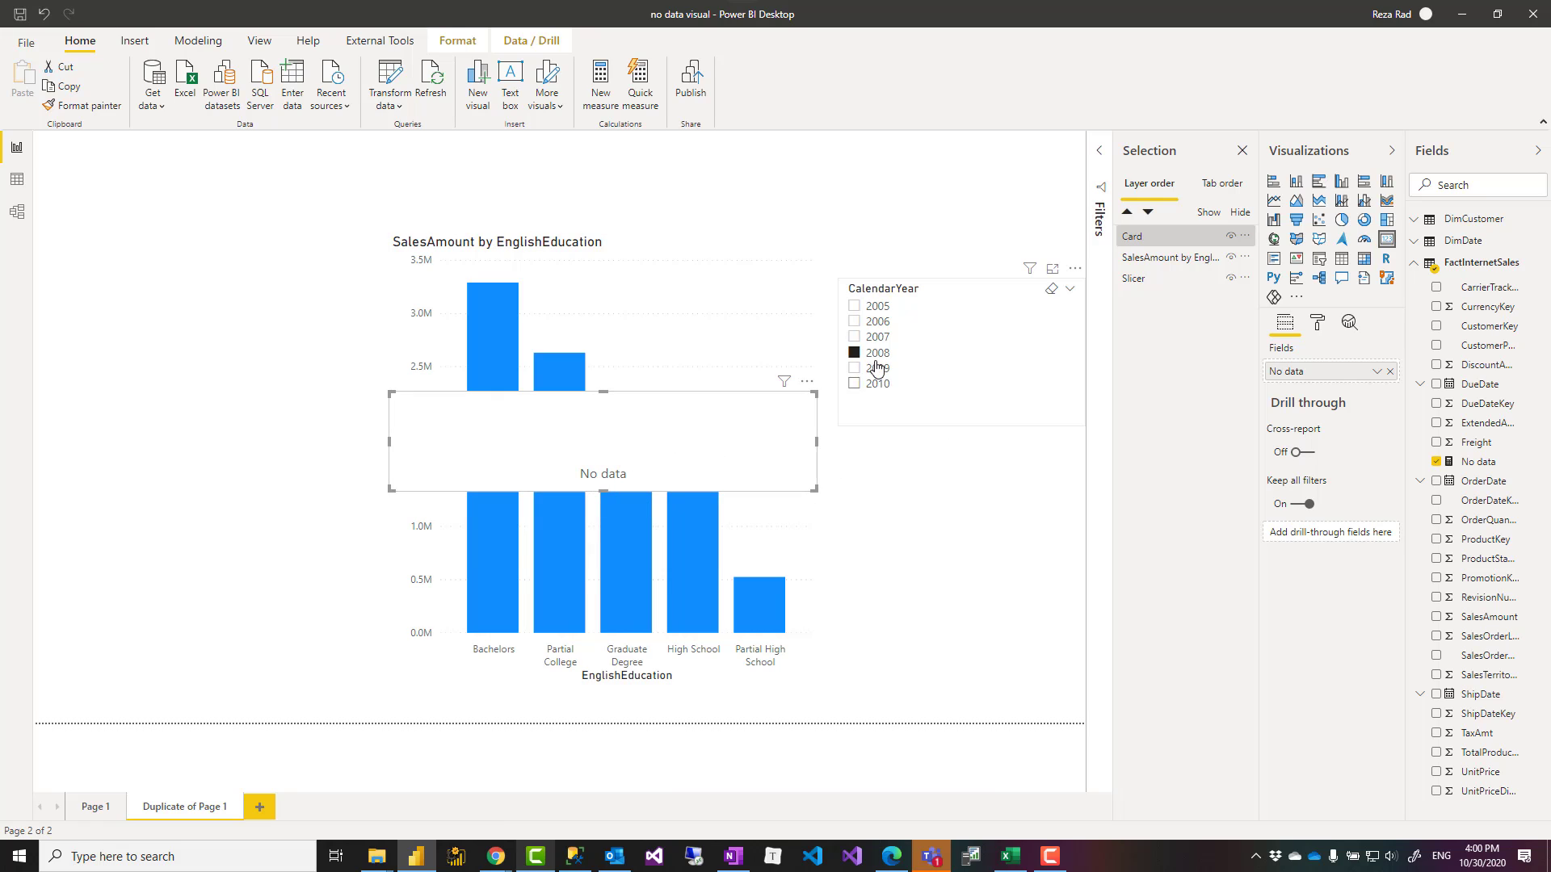
Set the card's data label colour to red
click(1318, 324)
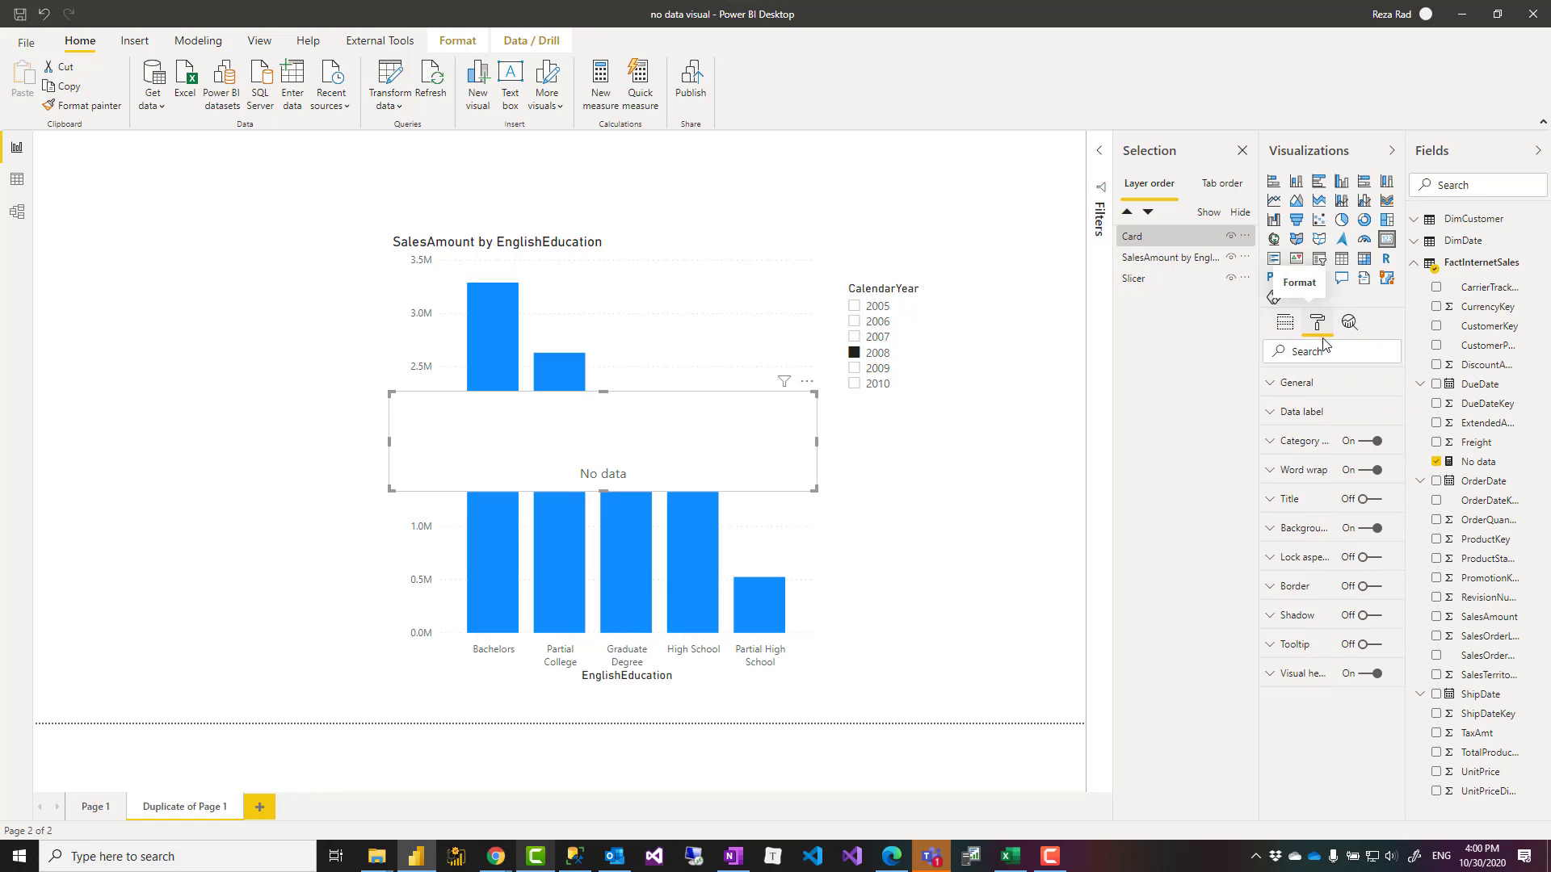
click(1289, 414)
click(1297, 462)
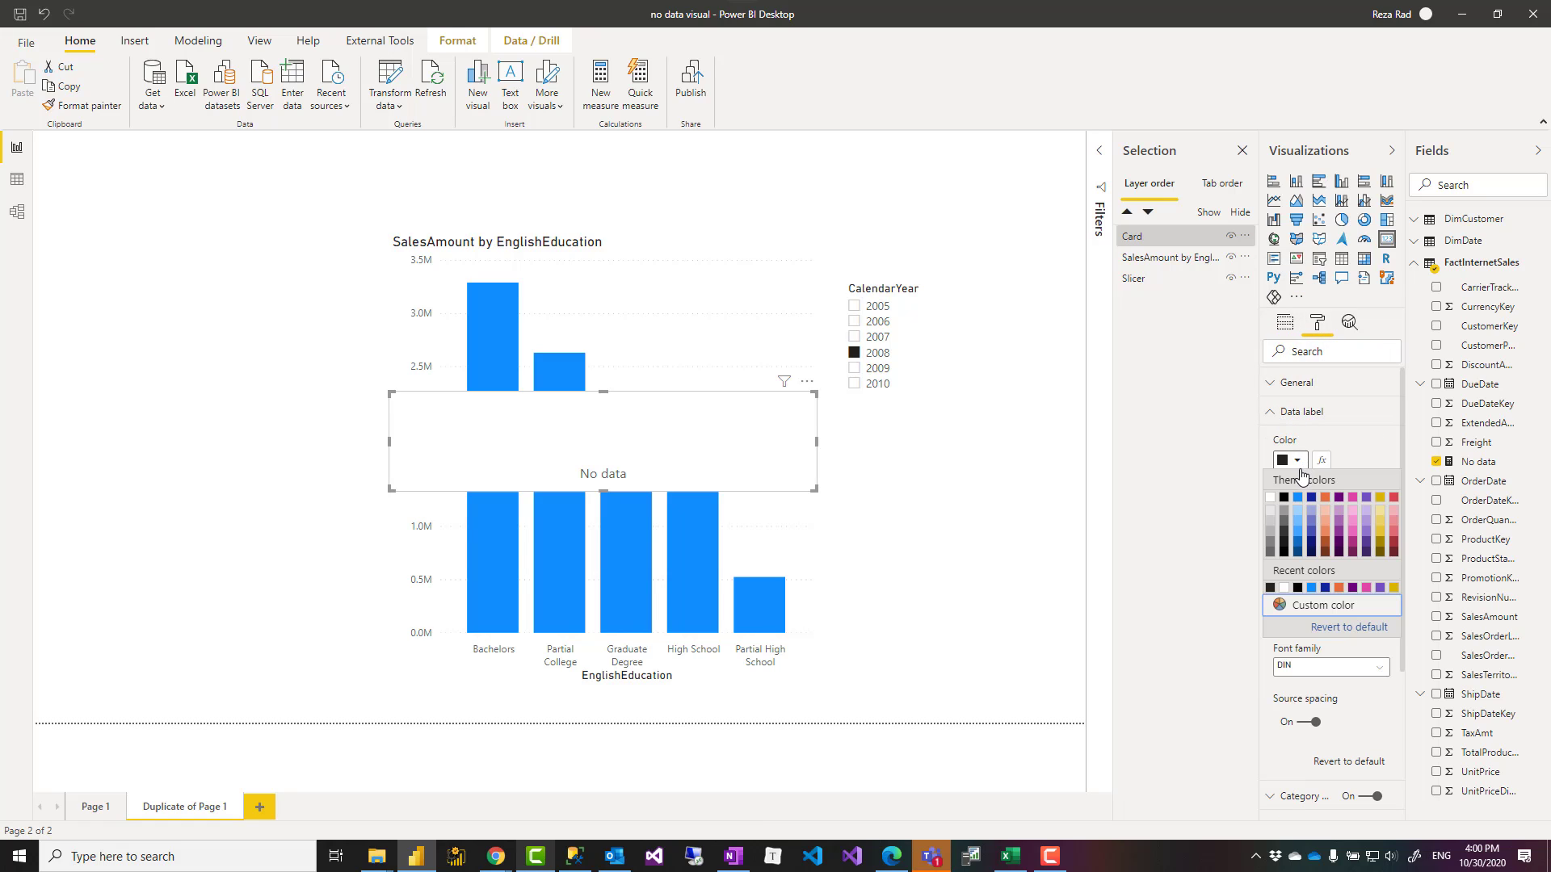
click(1393, 499)
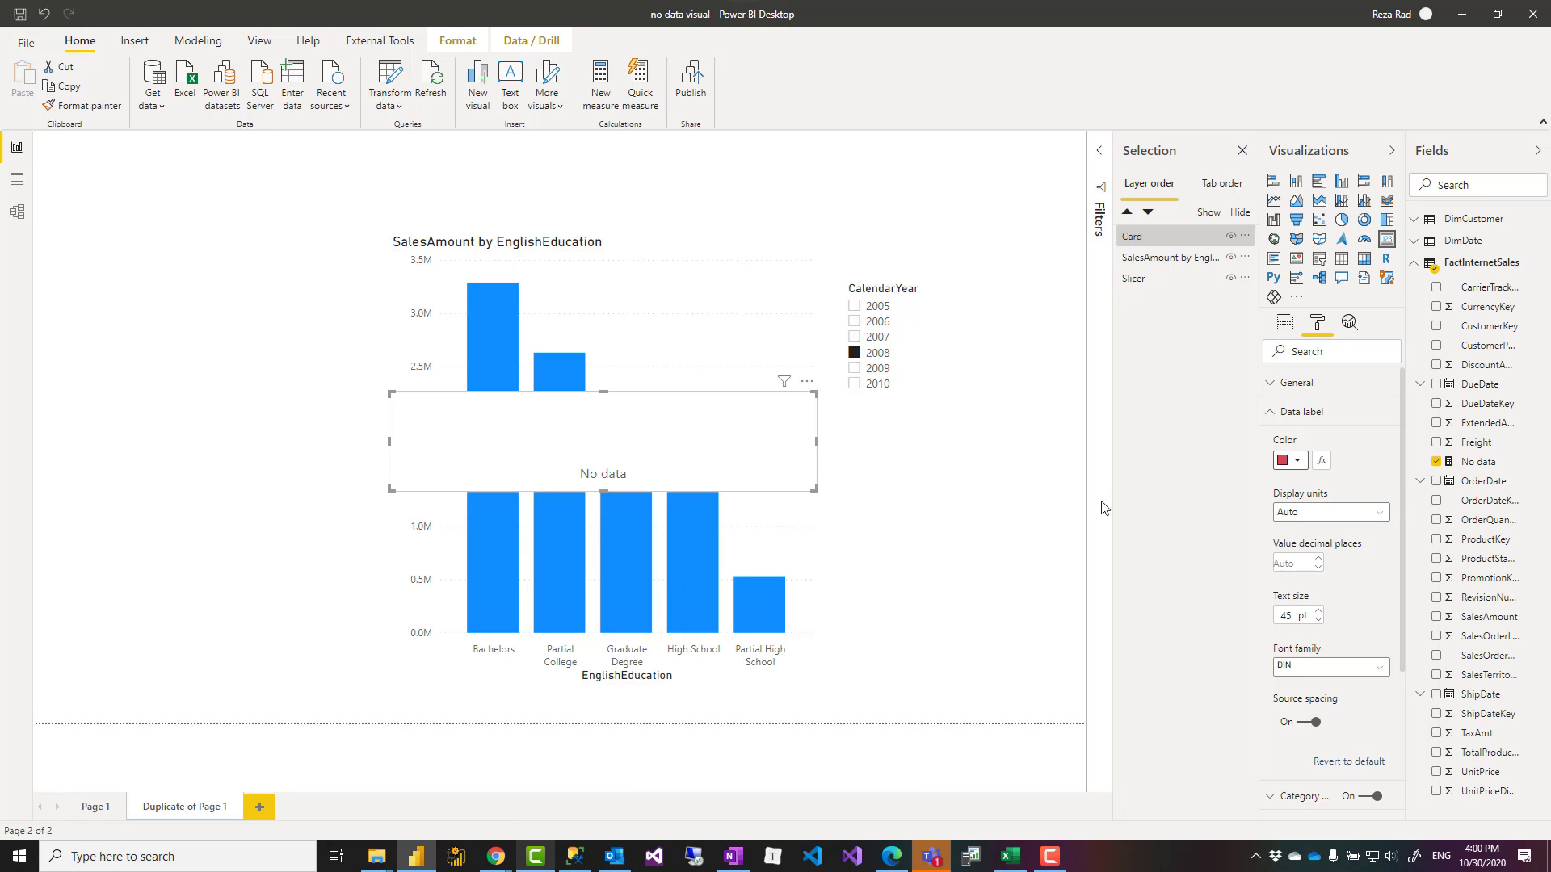
click(1276, 413)
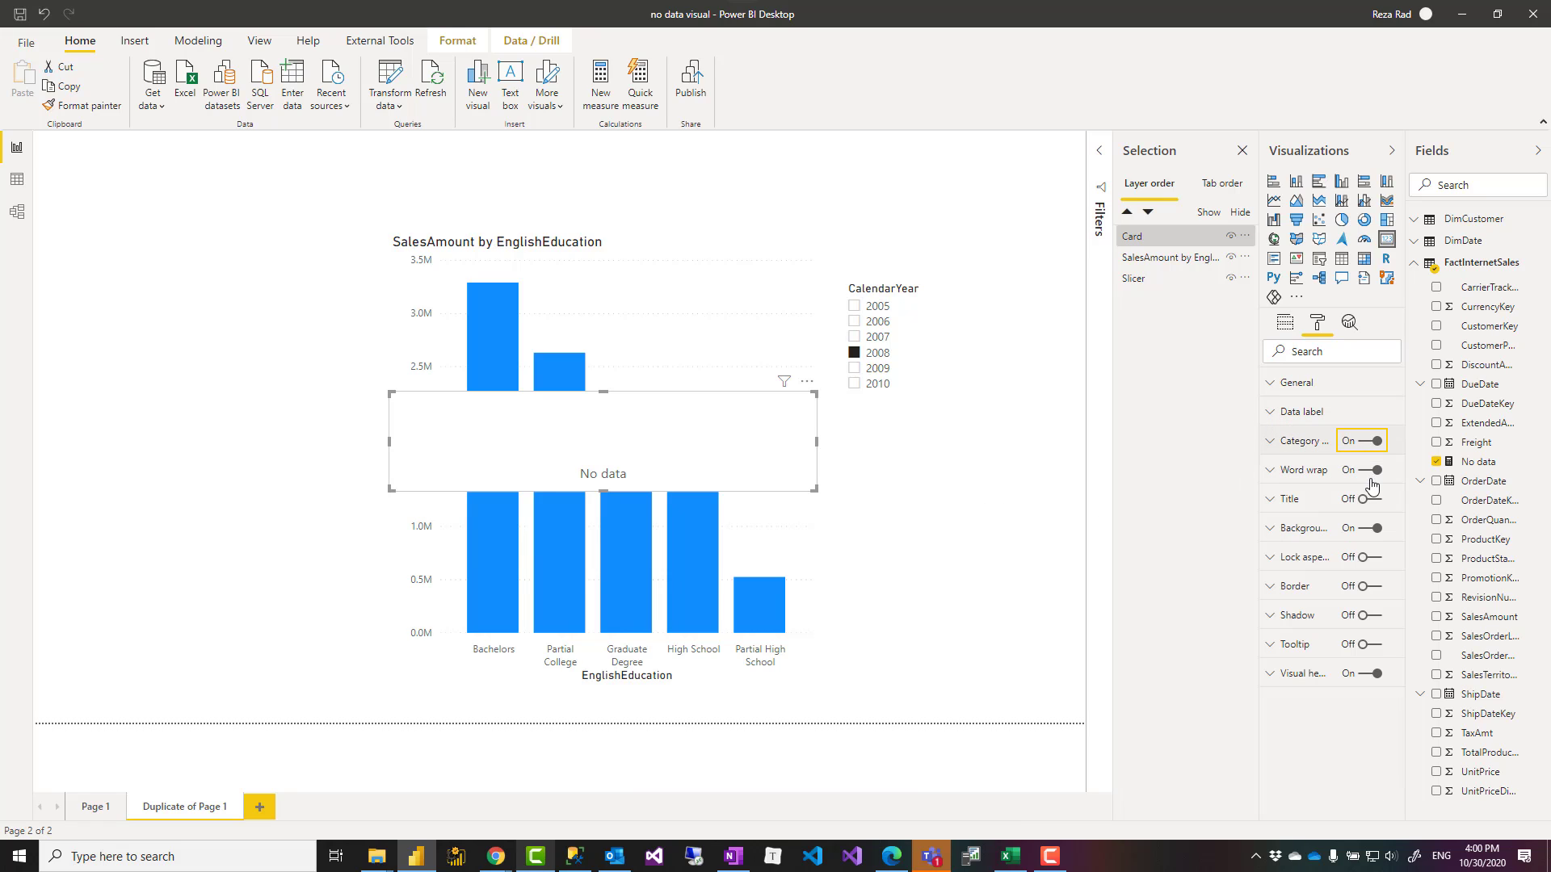
Turn off the card's Category label, Background, Visual header and Word wrap
click(1363, 447)
click(1363, 530)
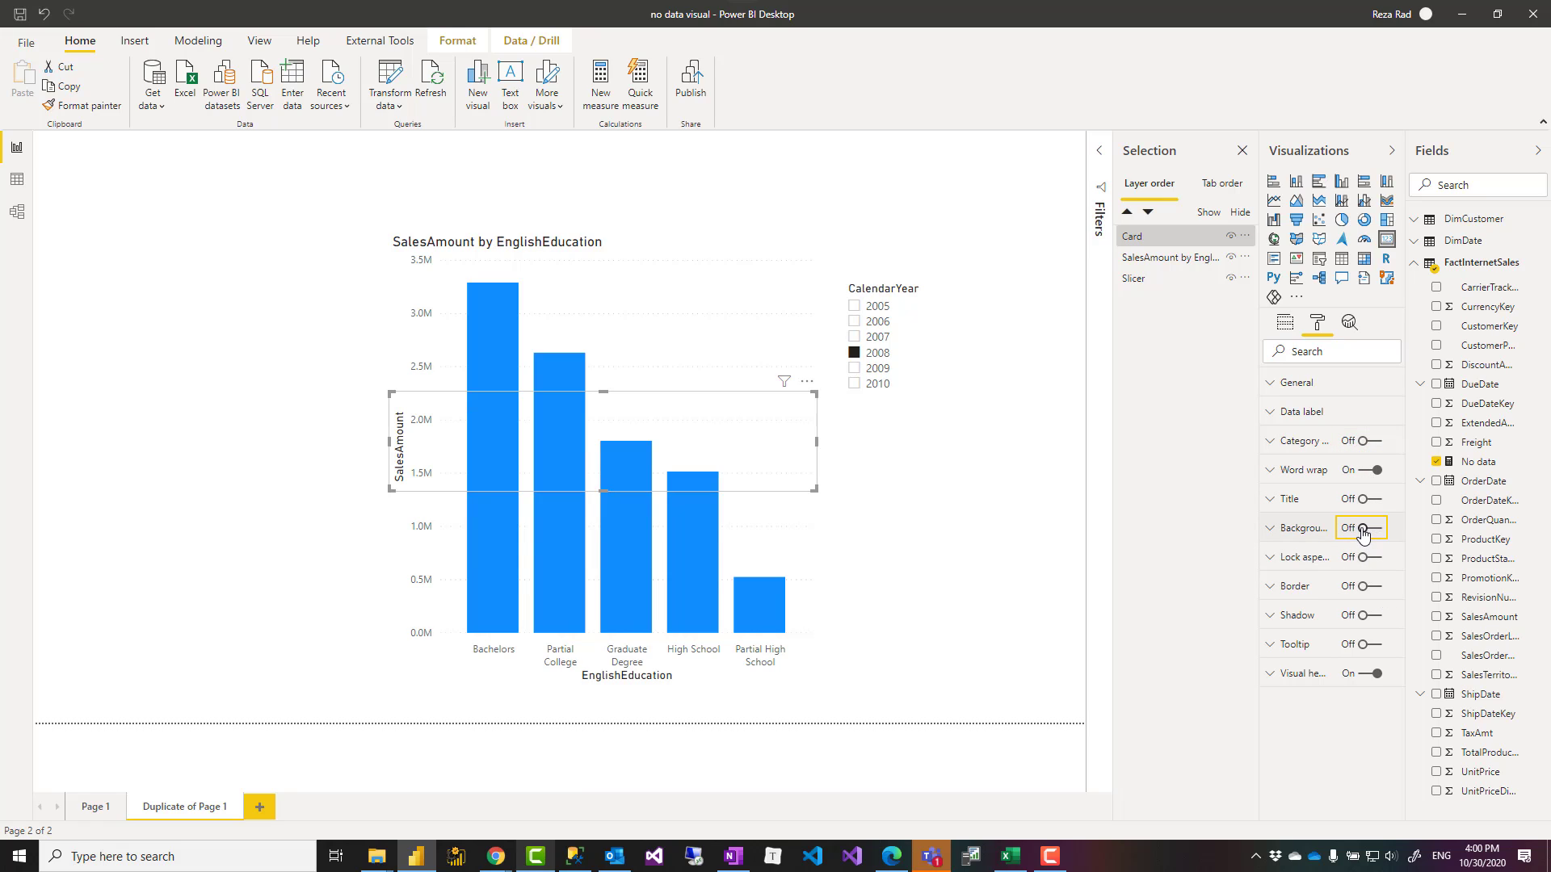
click(1362, 676)
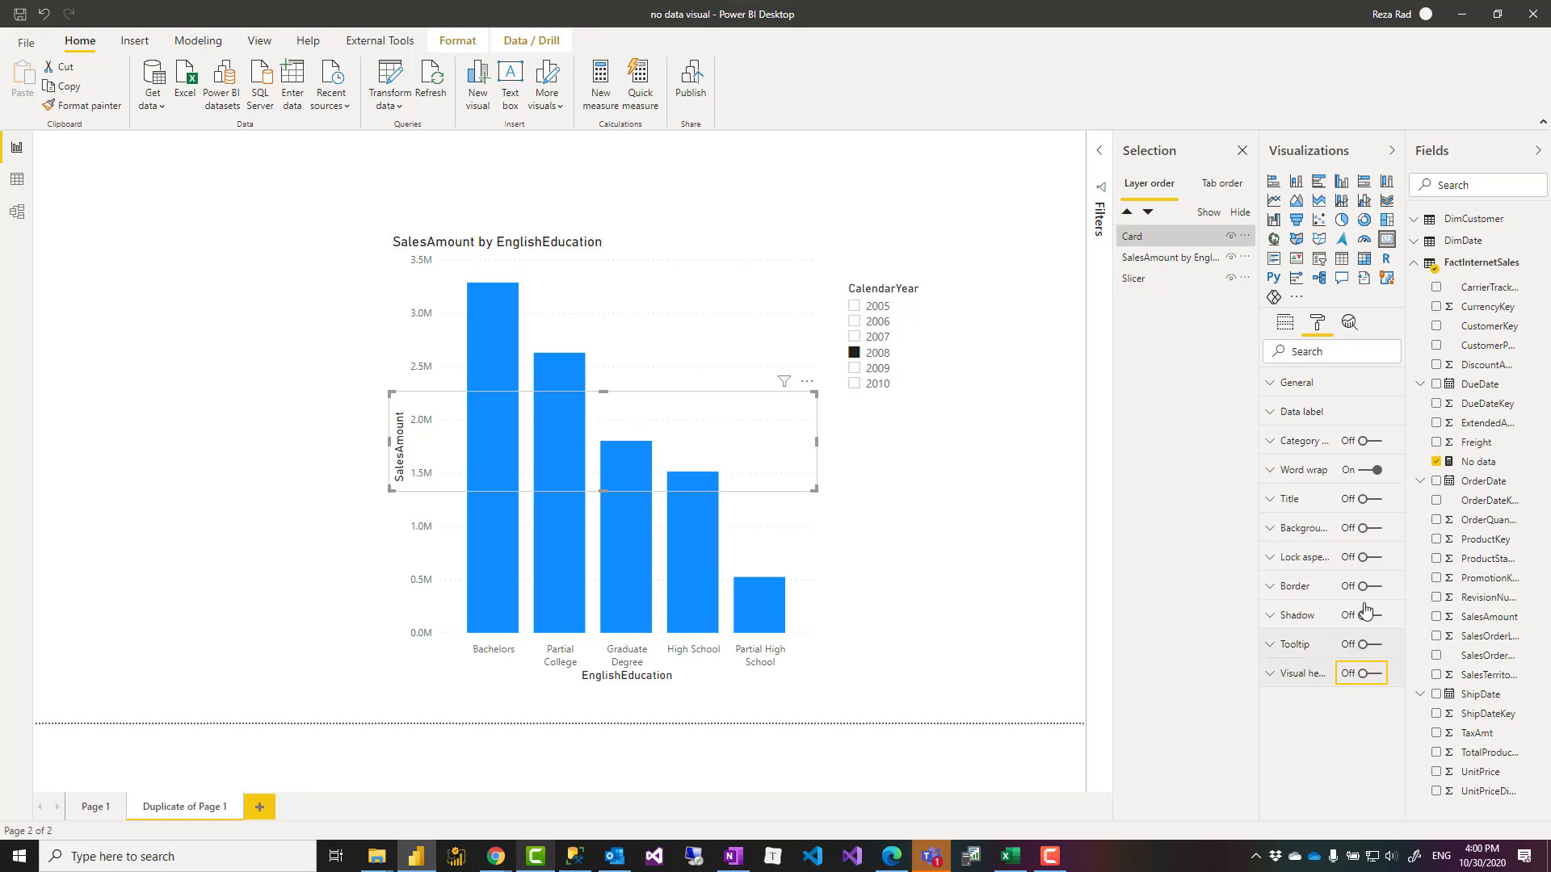
click(1363, 476)
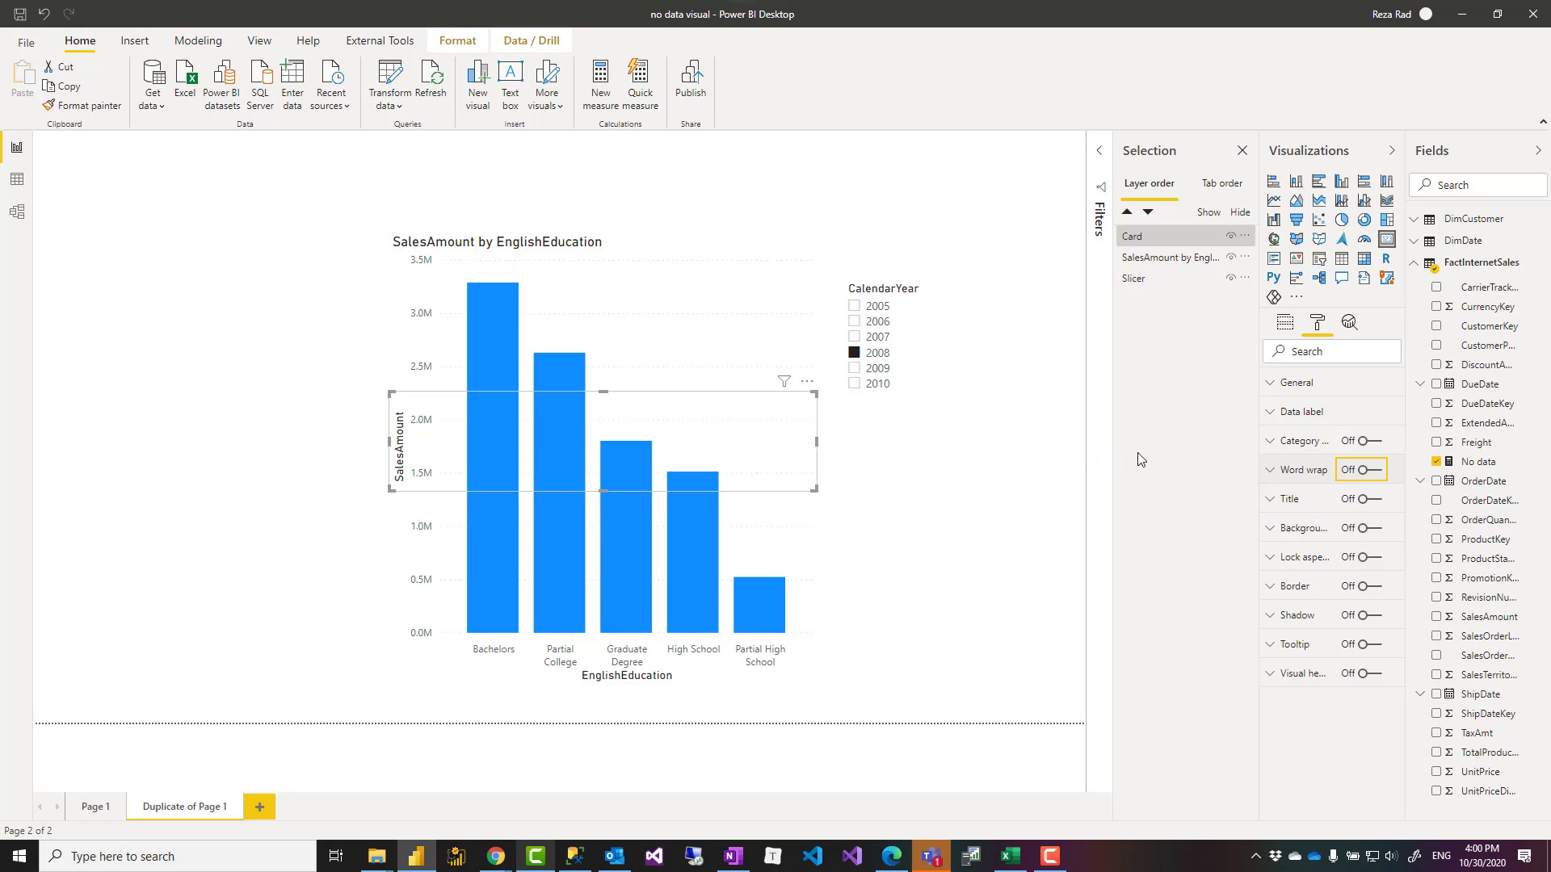
With 2009 filtered, lower the card's data label text size from 45 pt to 25 pt
click(870, 369)
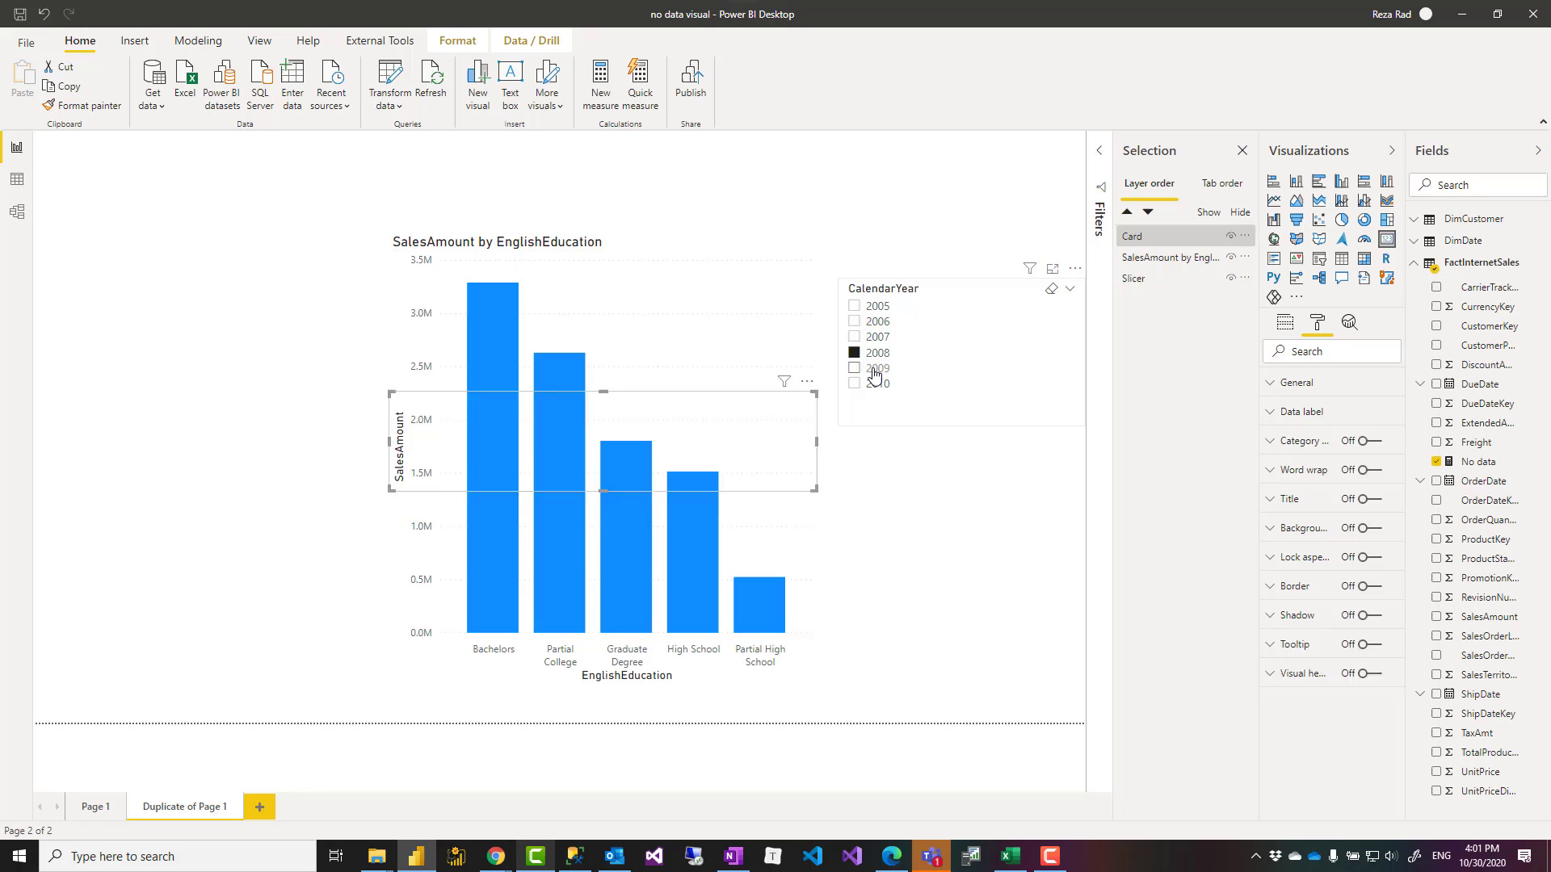
click(719, 444)
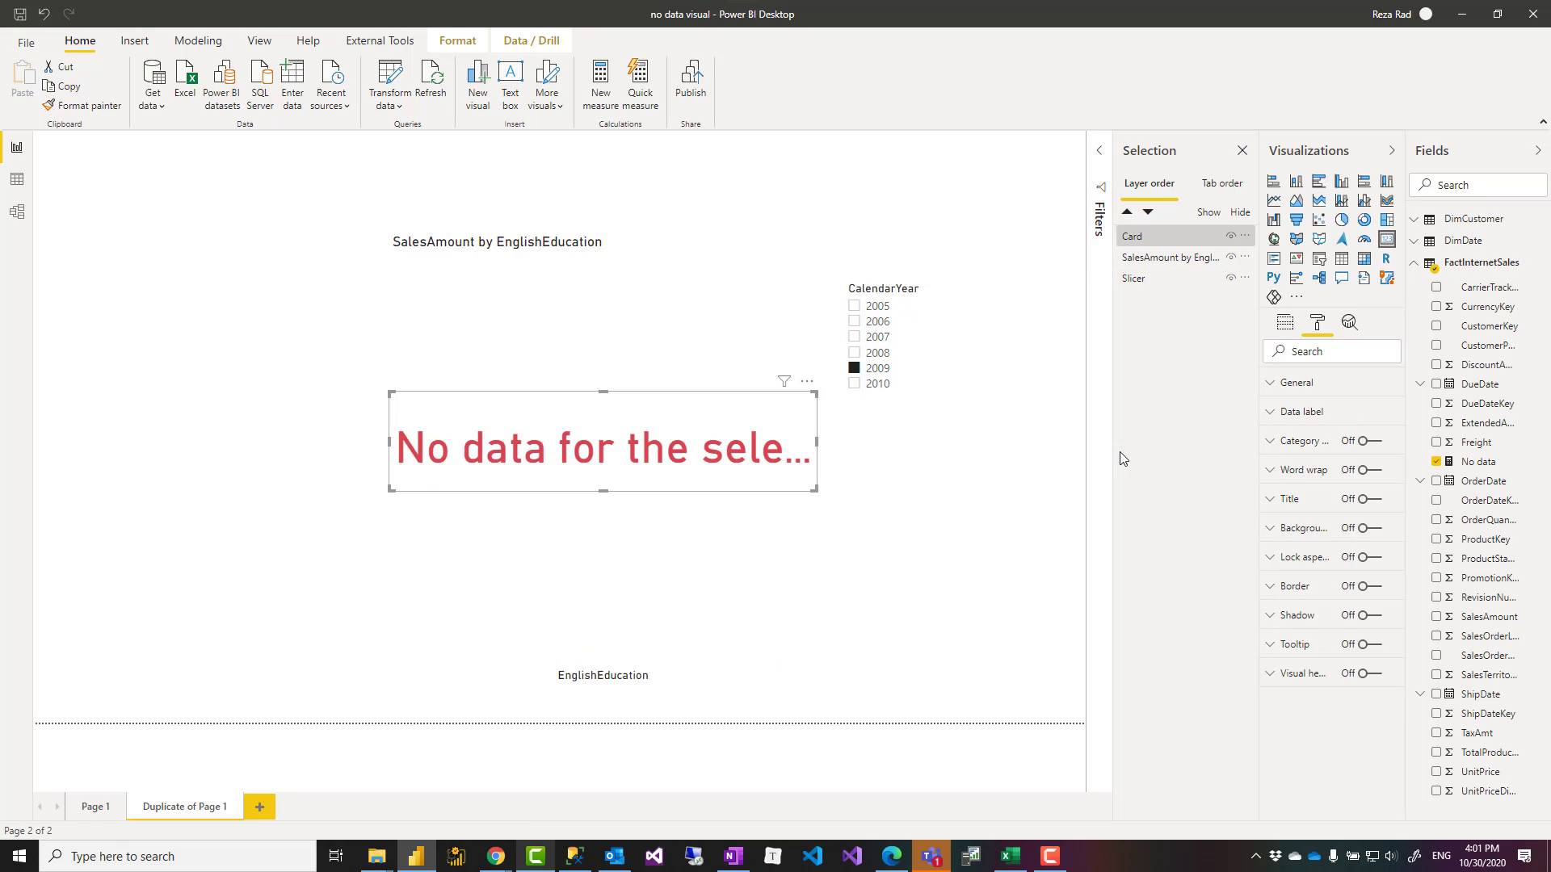
click(1274, 416)
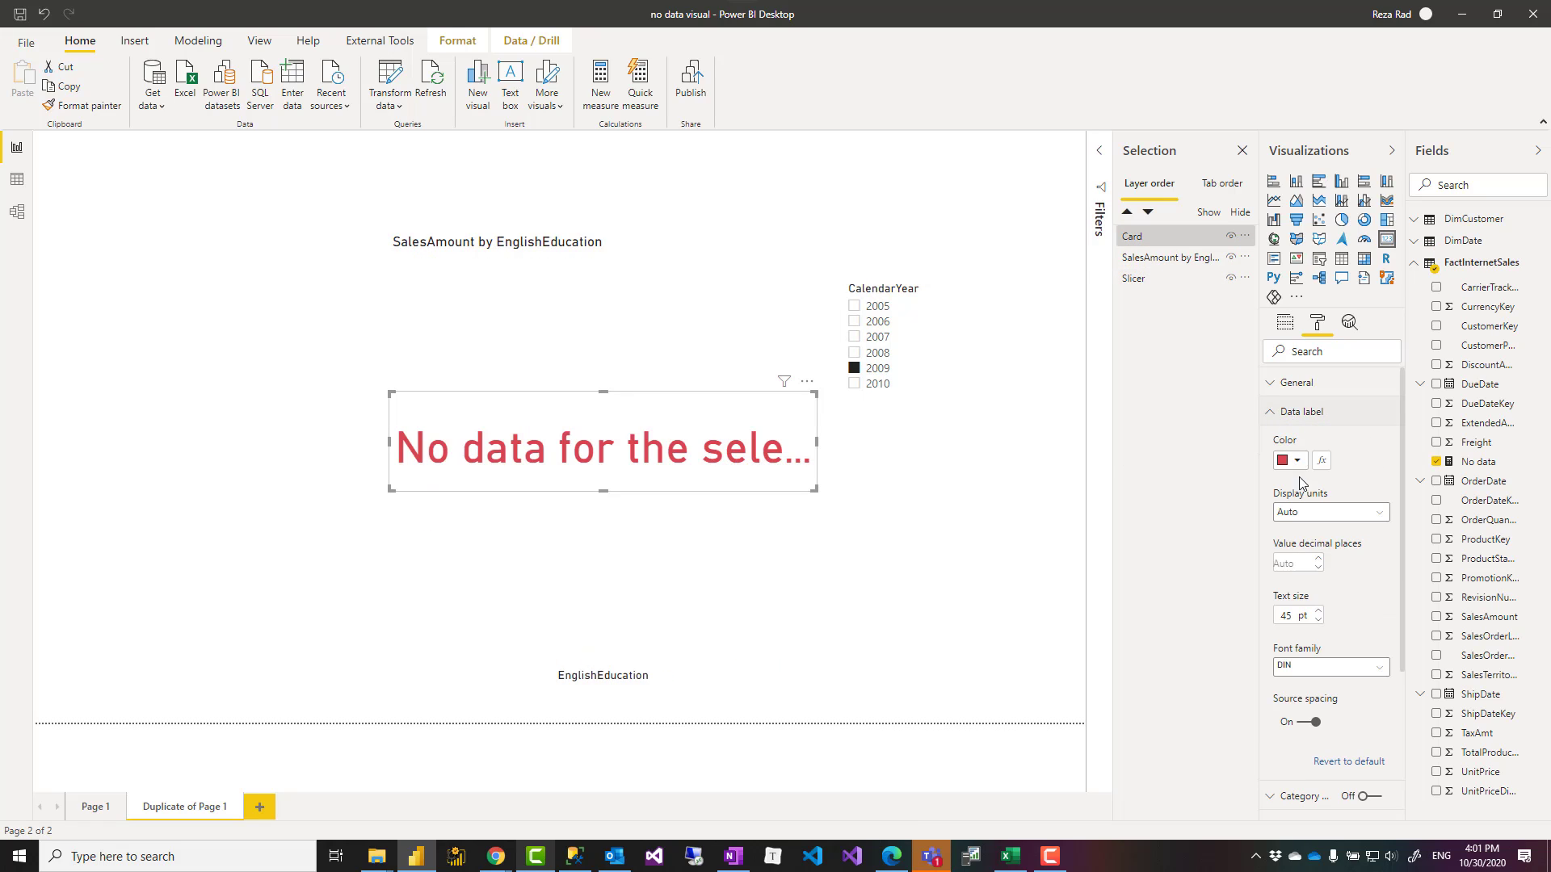
click(1318, 619)
click(1318, 619)
click(1317, 620)
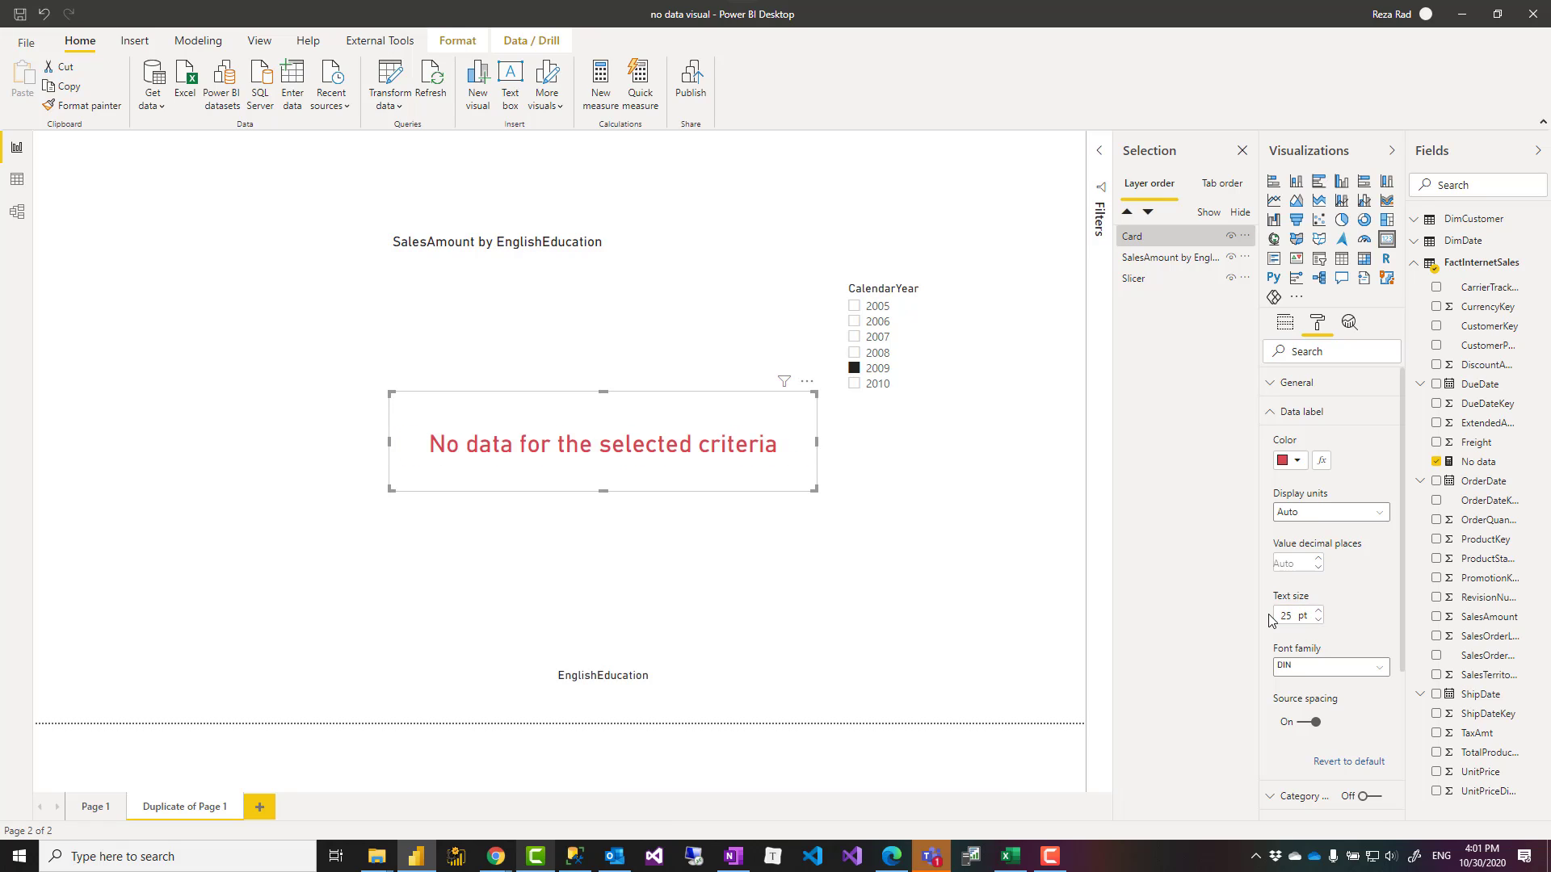
click(935, 449)
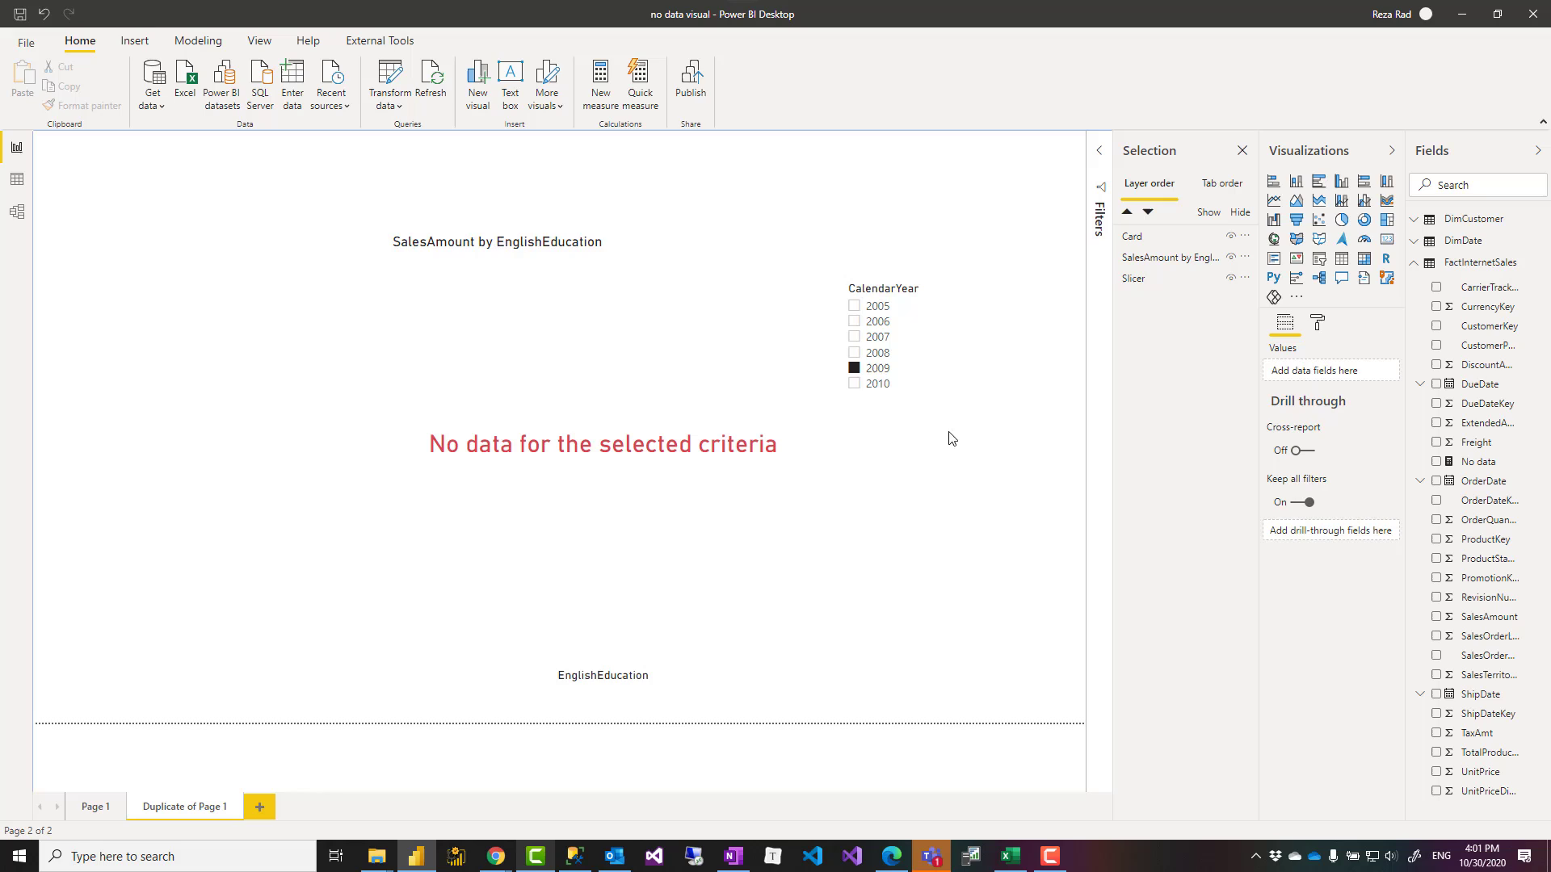
Alternate the slicer between 2009 and 2008 to test the message, ending on 2008, and select the card
click(874, 356)
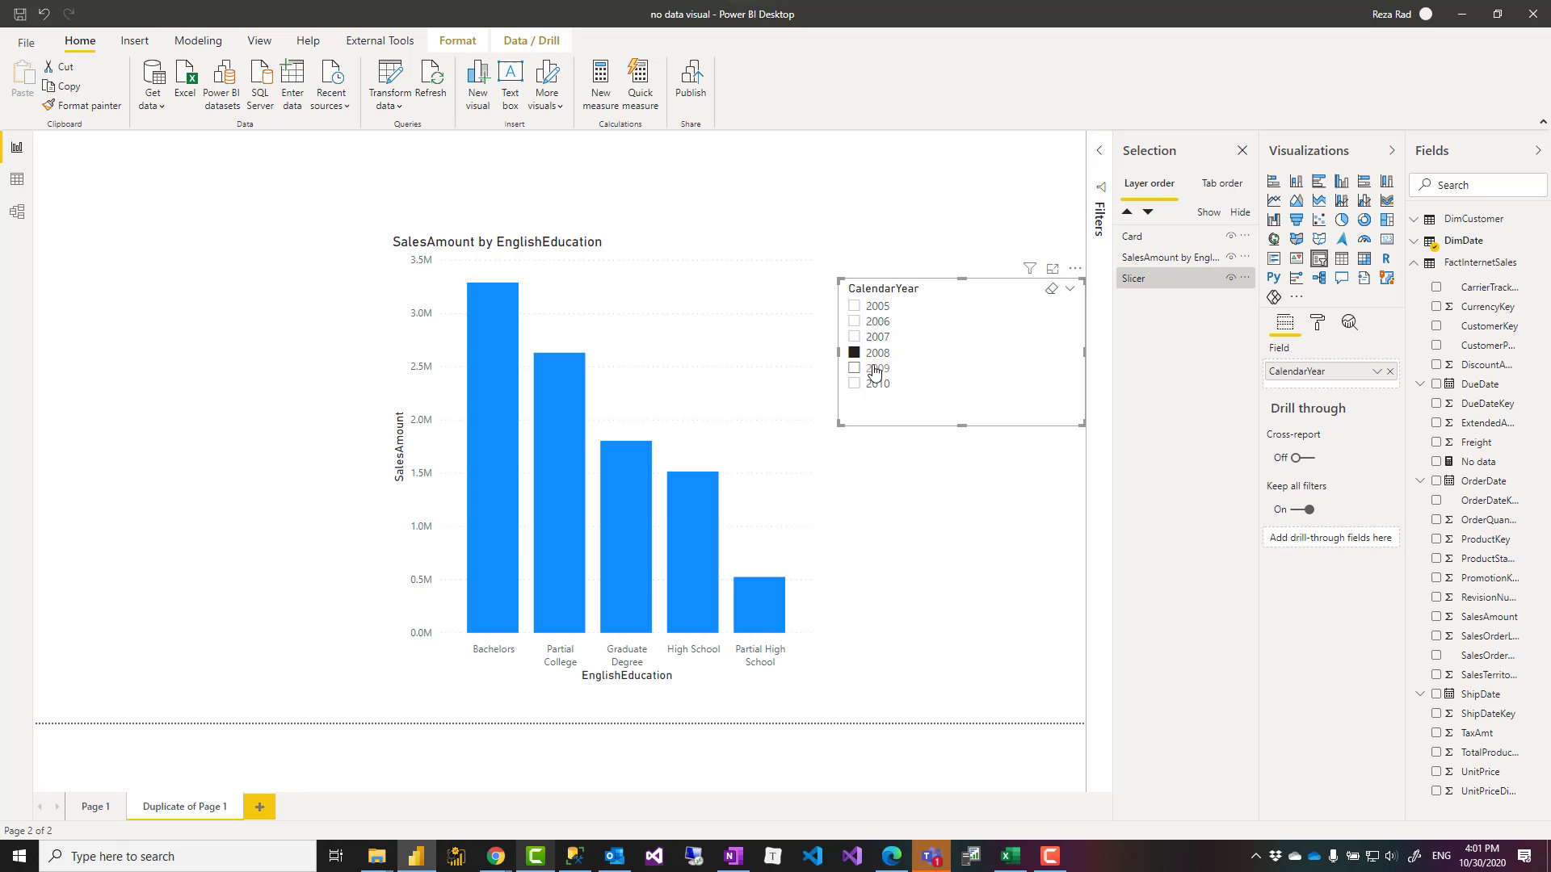
click(875, 368)
click(871, 356)
click(875, 369)
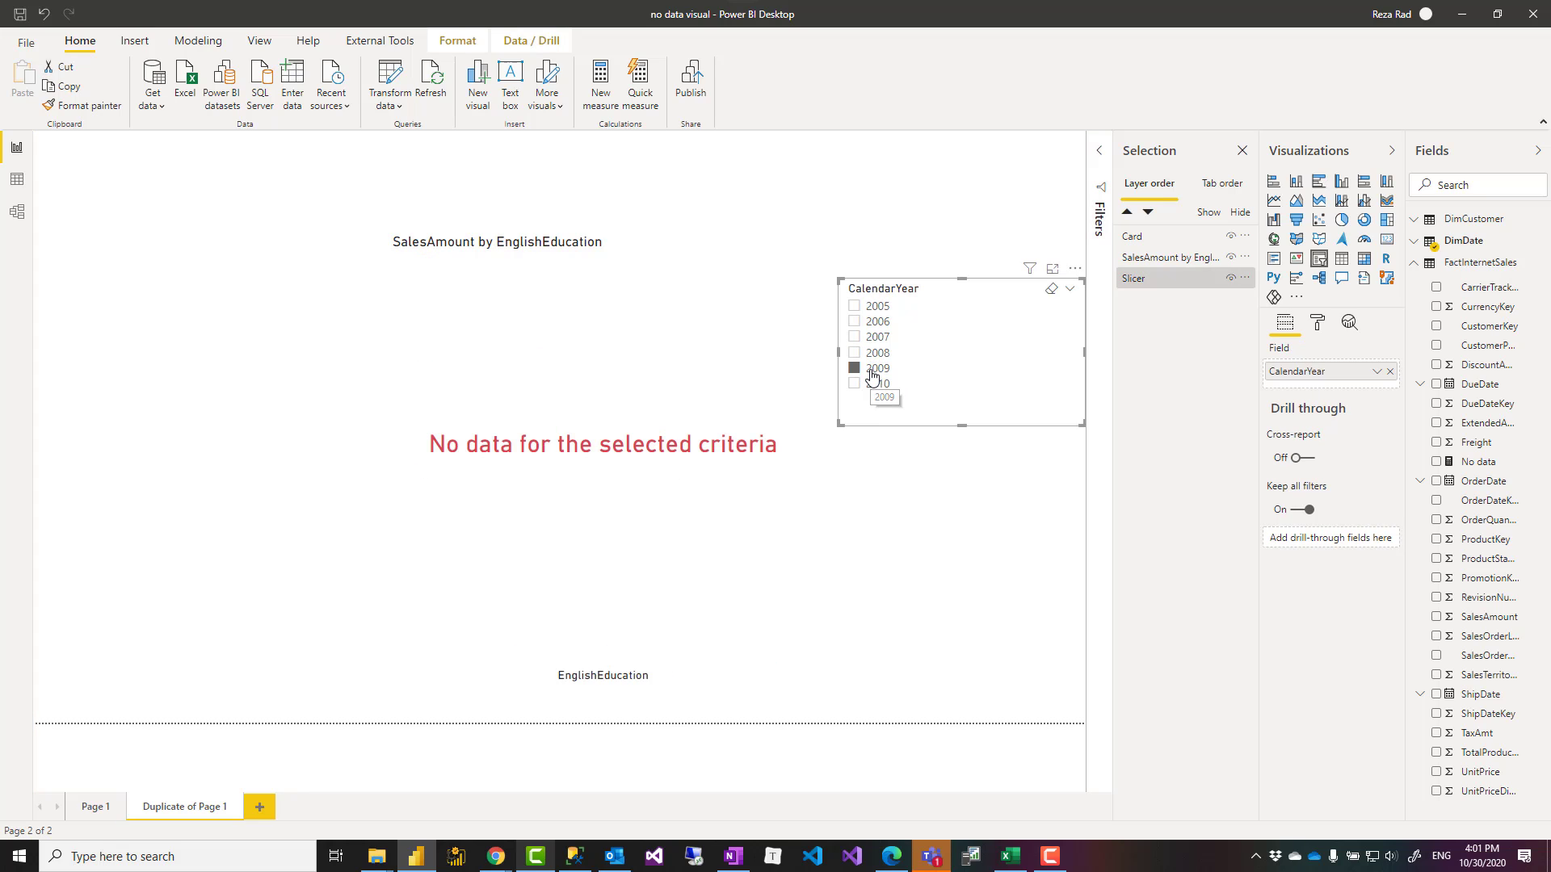
click(872, 354)
click(731, 447)
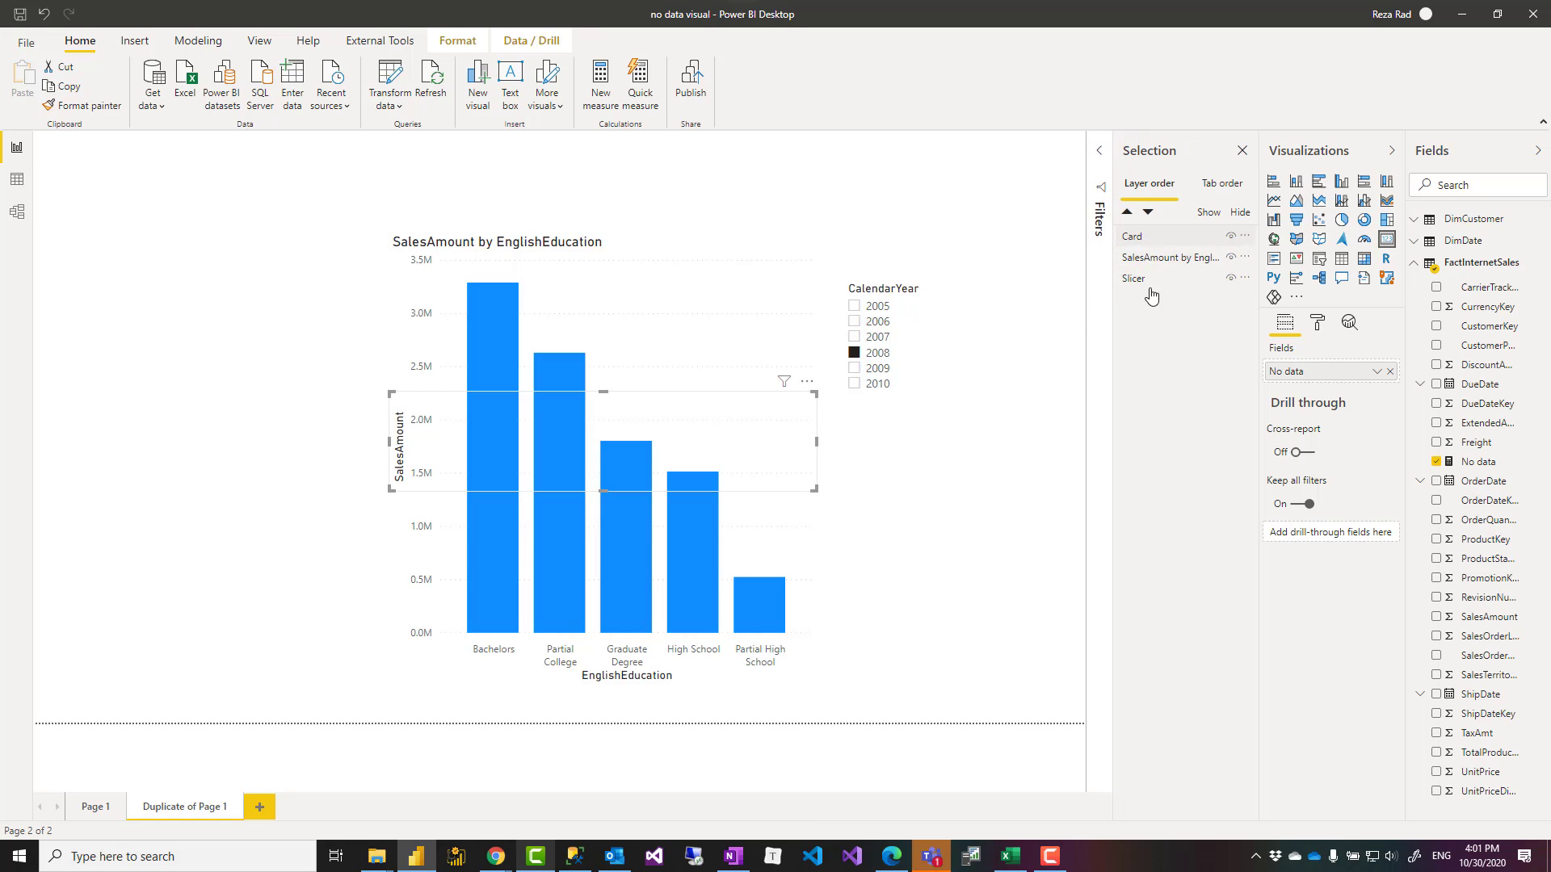
Select the chart, slicer and card in turn in the Selection pane, then go to the View ribbon
click(1167, 259)
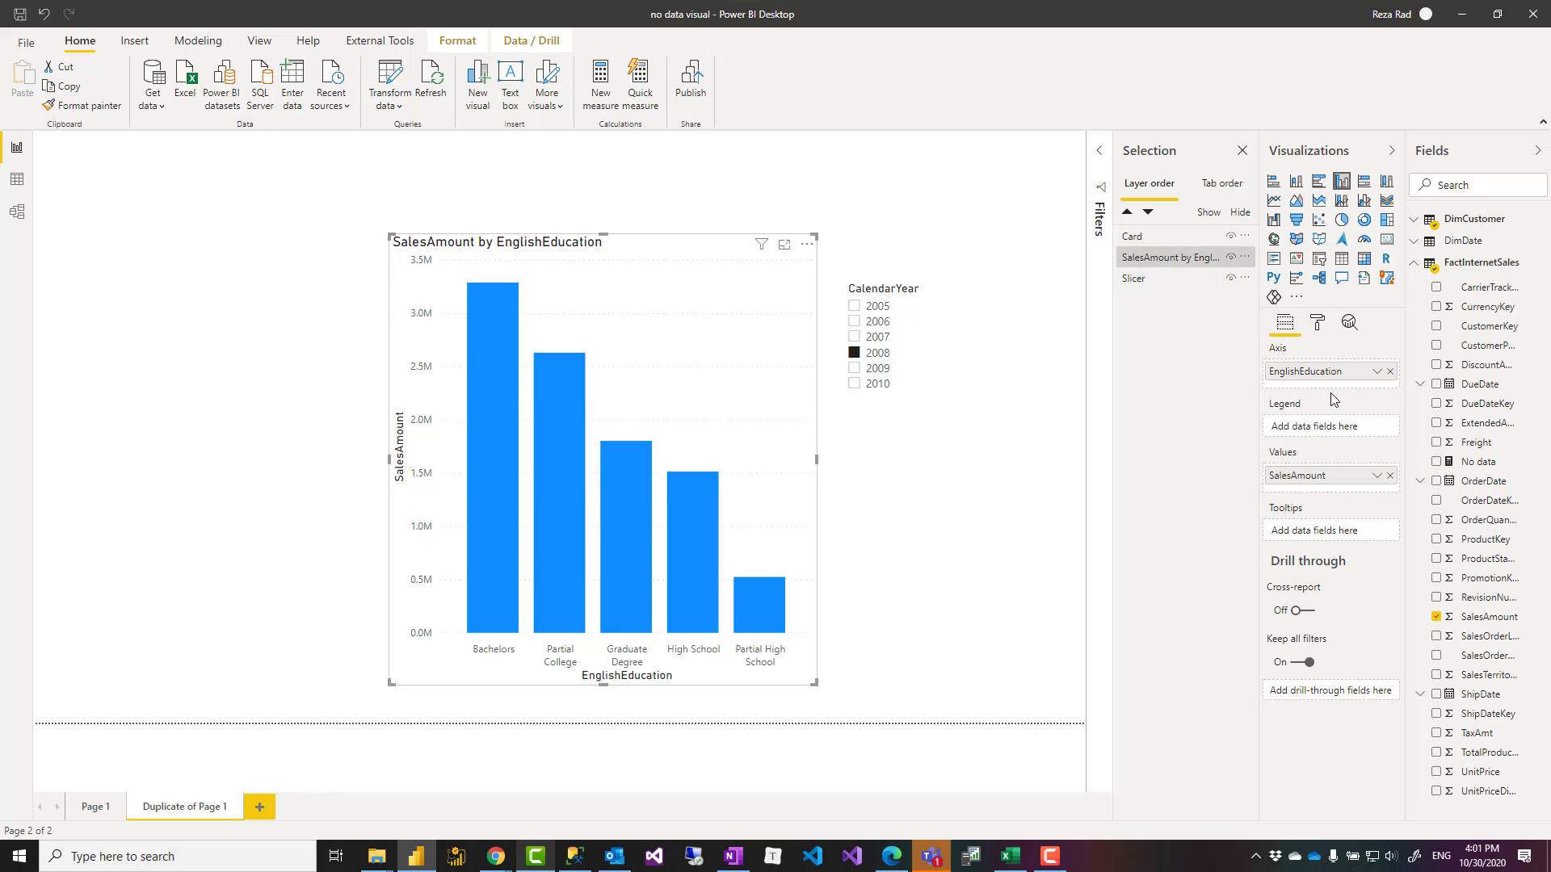
click(1145, 281)
click(1147, 259)
click(1139, 238)
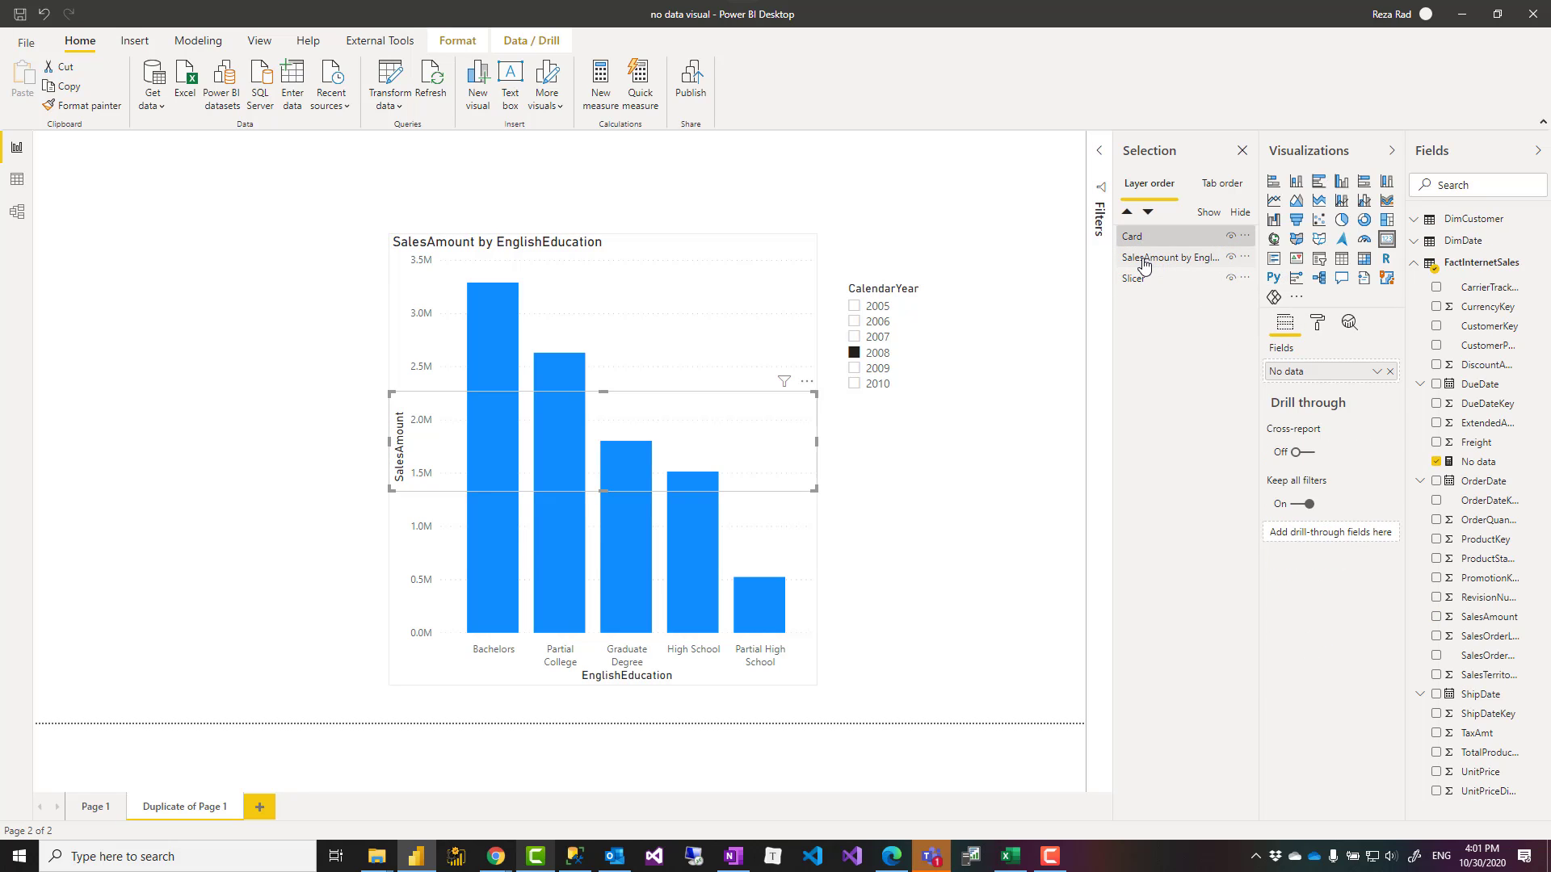
click(1141, 259)
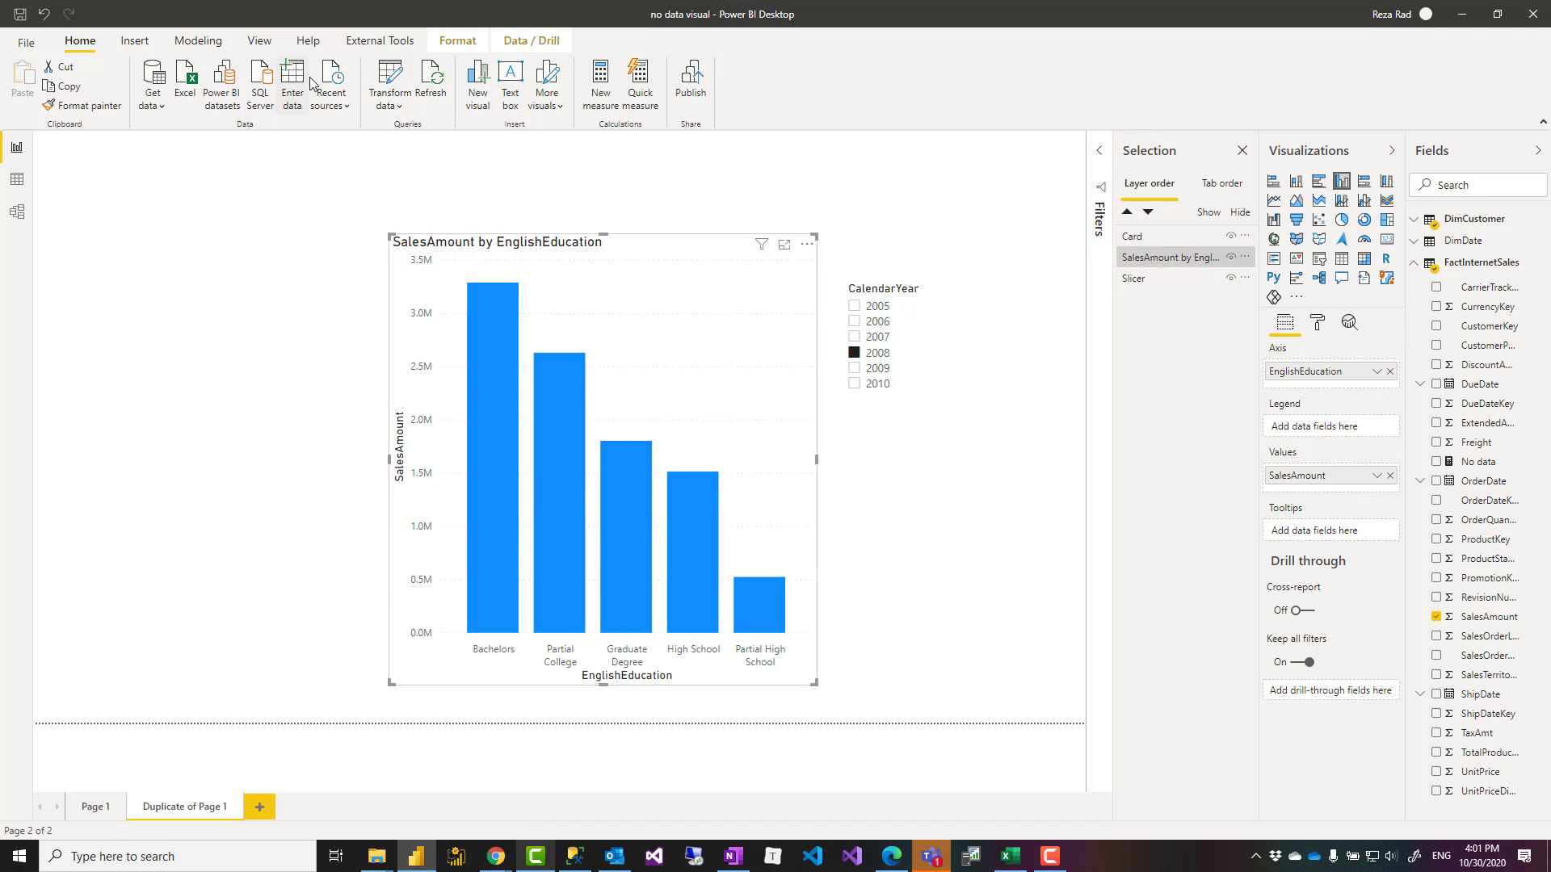
click(259, 42)
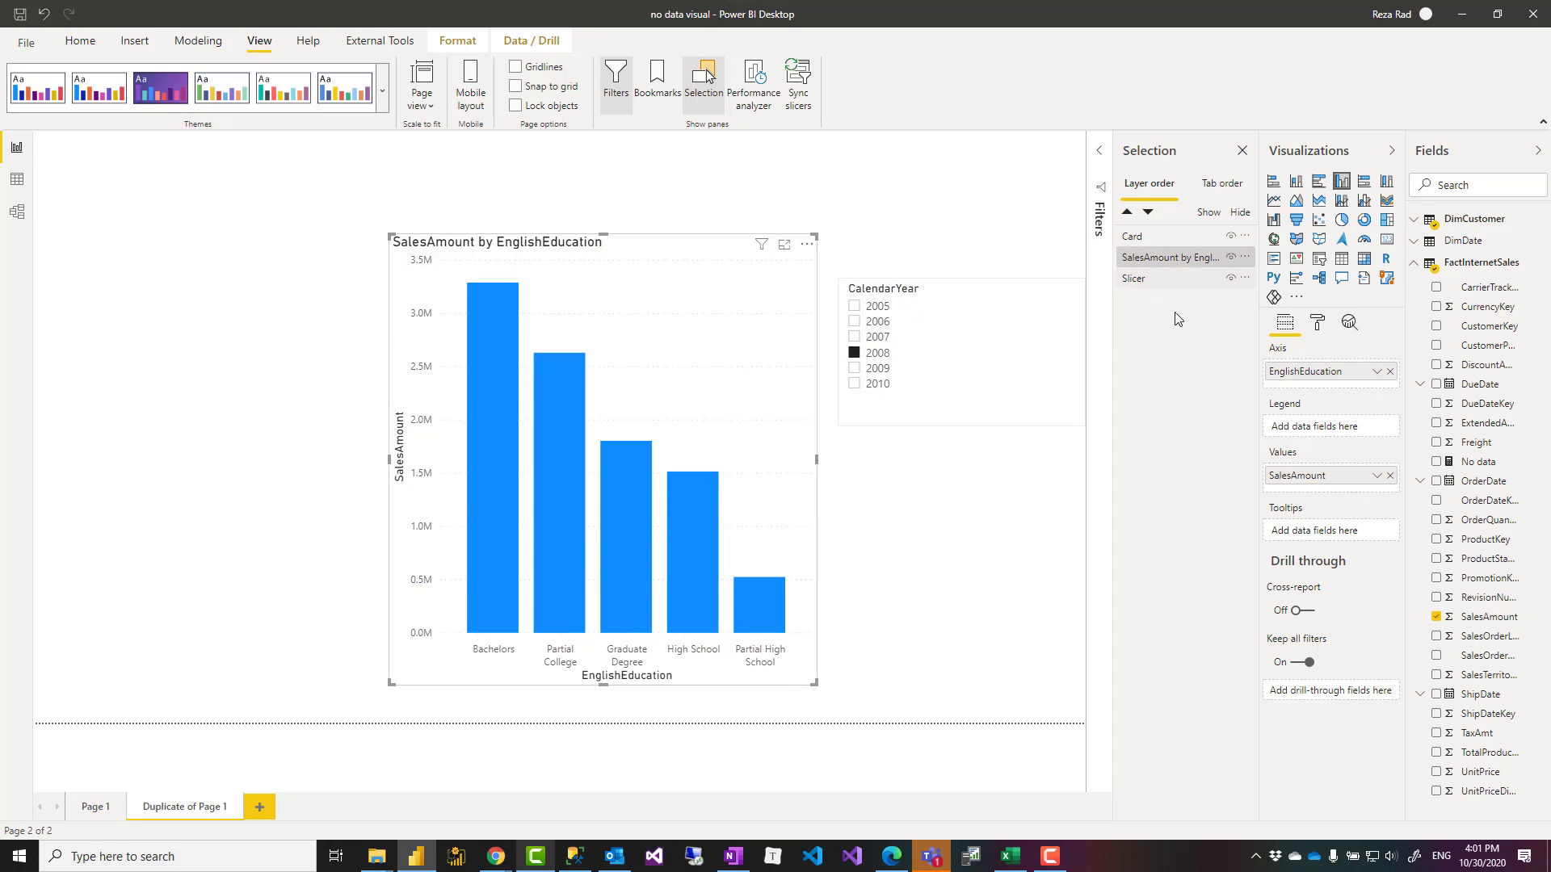
Widen the Selection pane and drag the Card below the SalesAmount by EnglishEducation chart in layer order
click(1139, 277)
click(1139, 256)
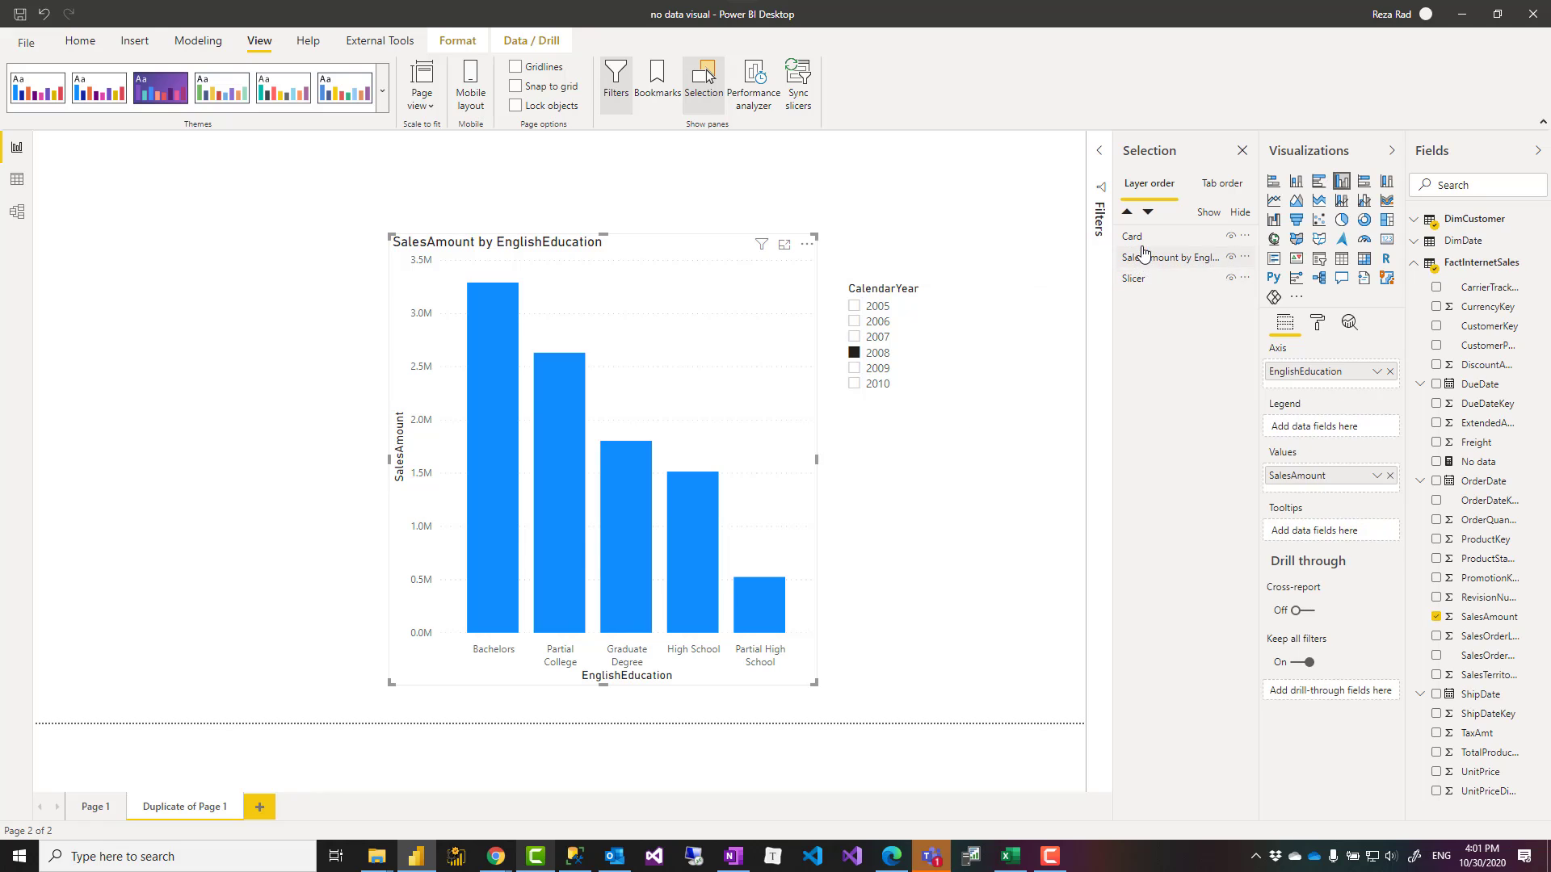
click(1140, 238)
click(1171, 259)
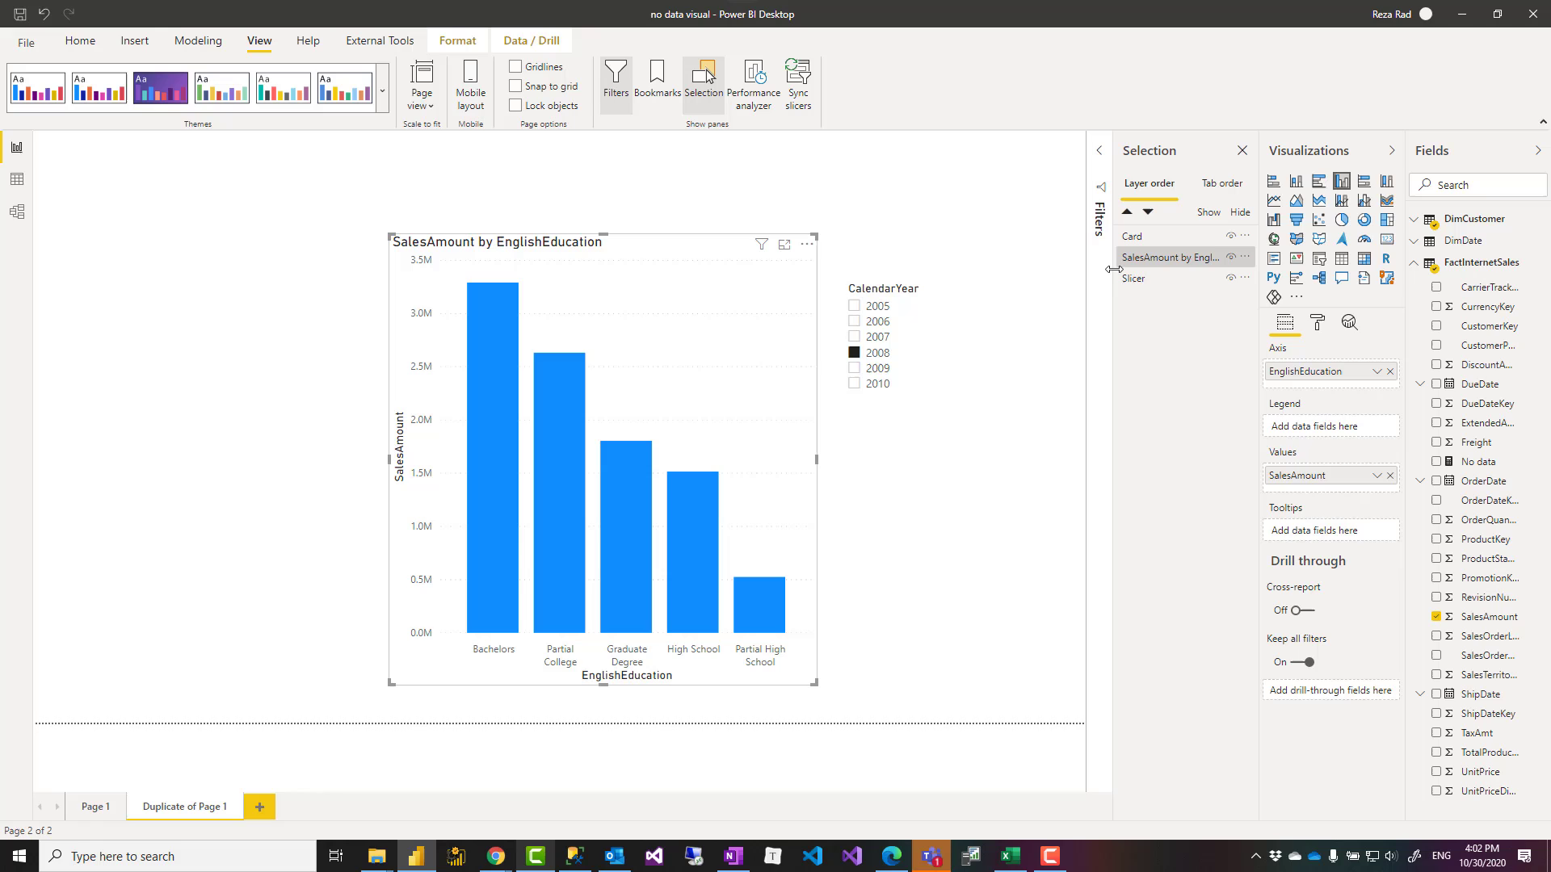
drag(1115, 268, 1097, 275)
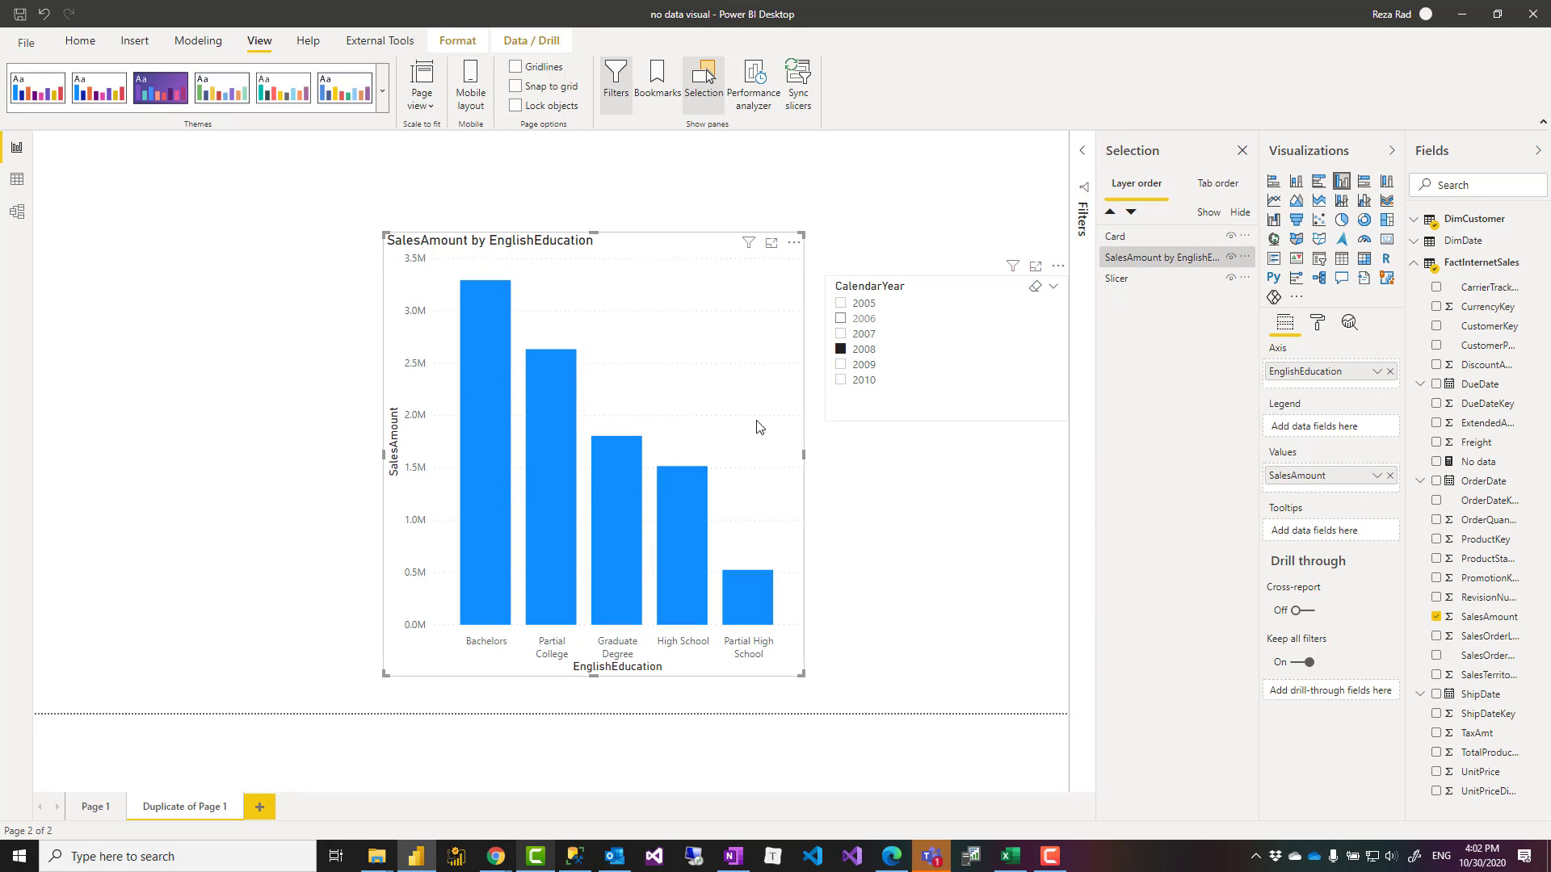
click(1128, 241)
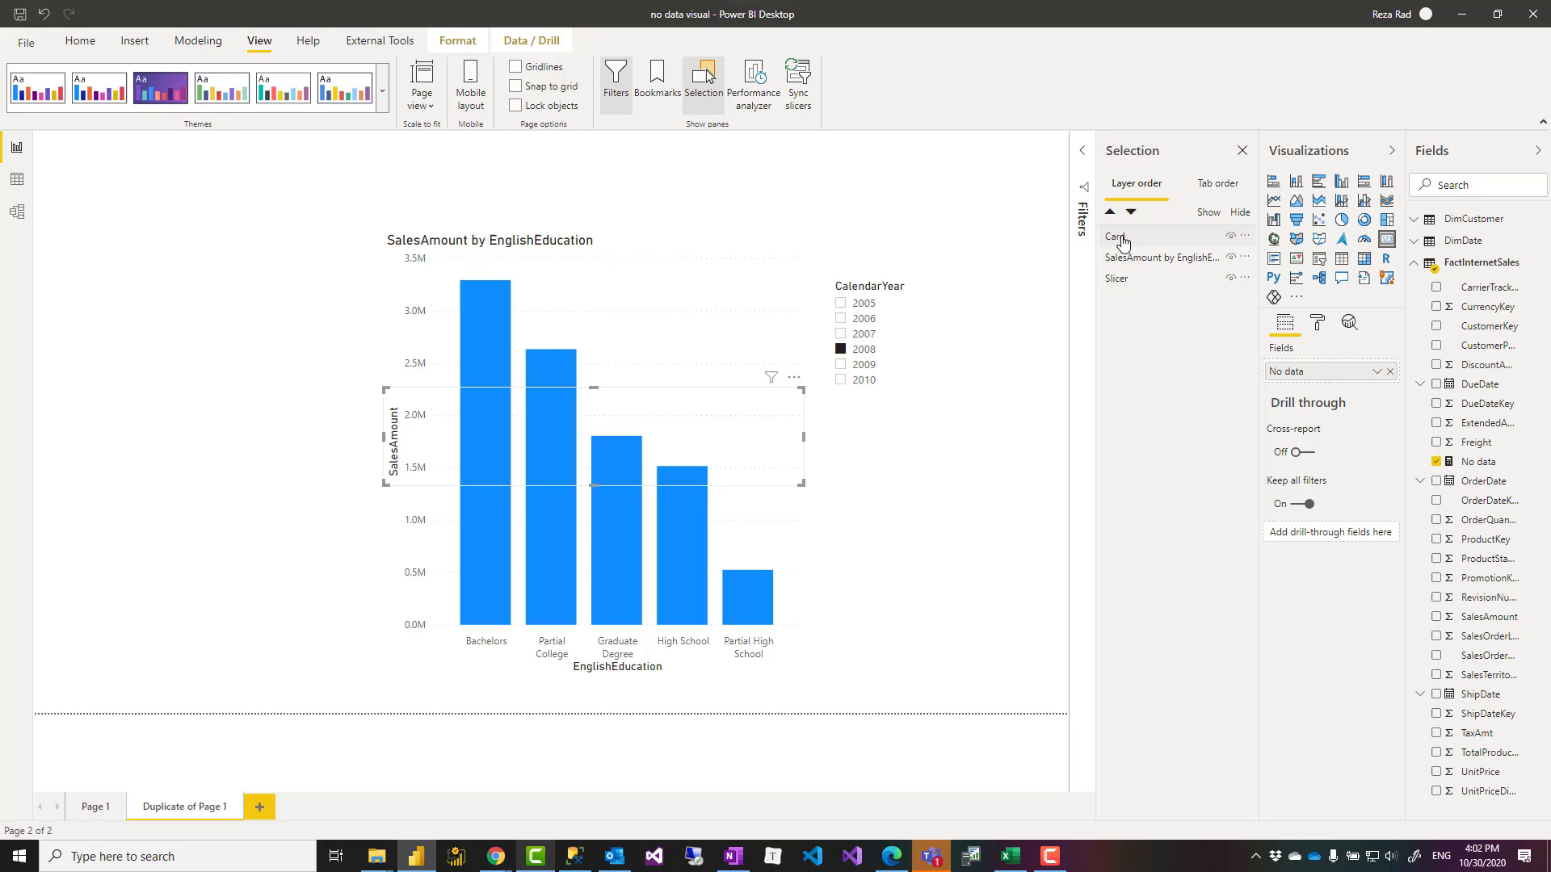
drag(1123, 235, 1122, 260)
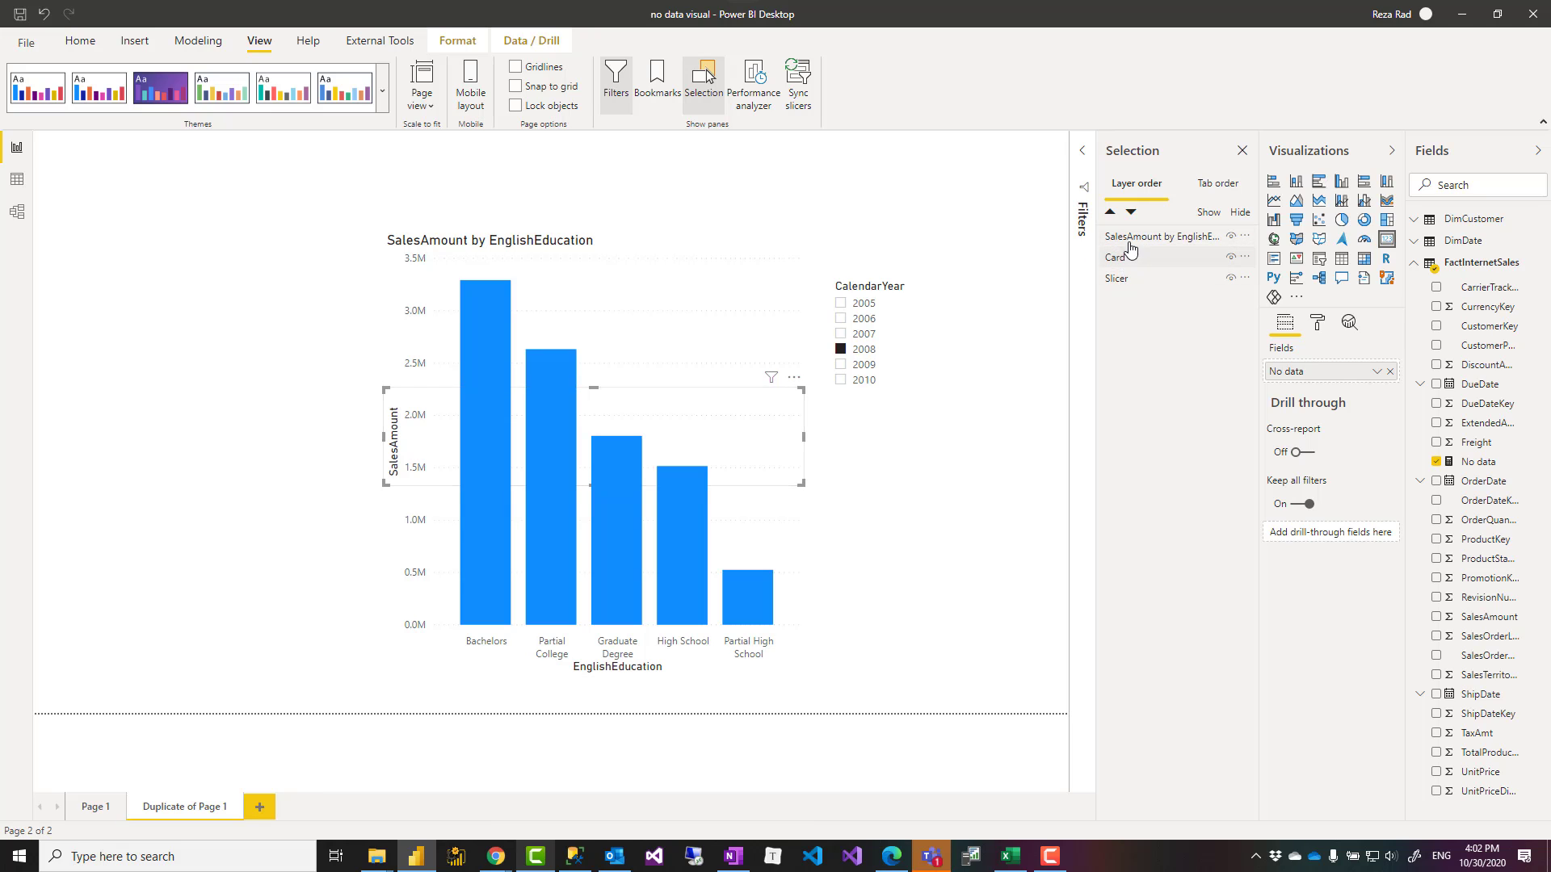
click(687, 557)
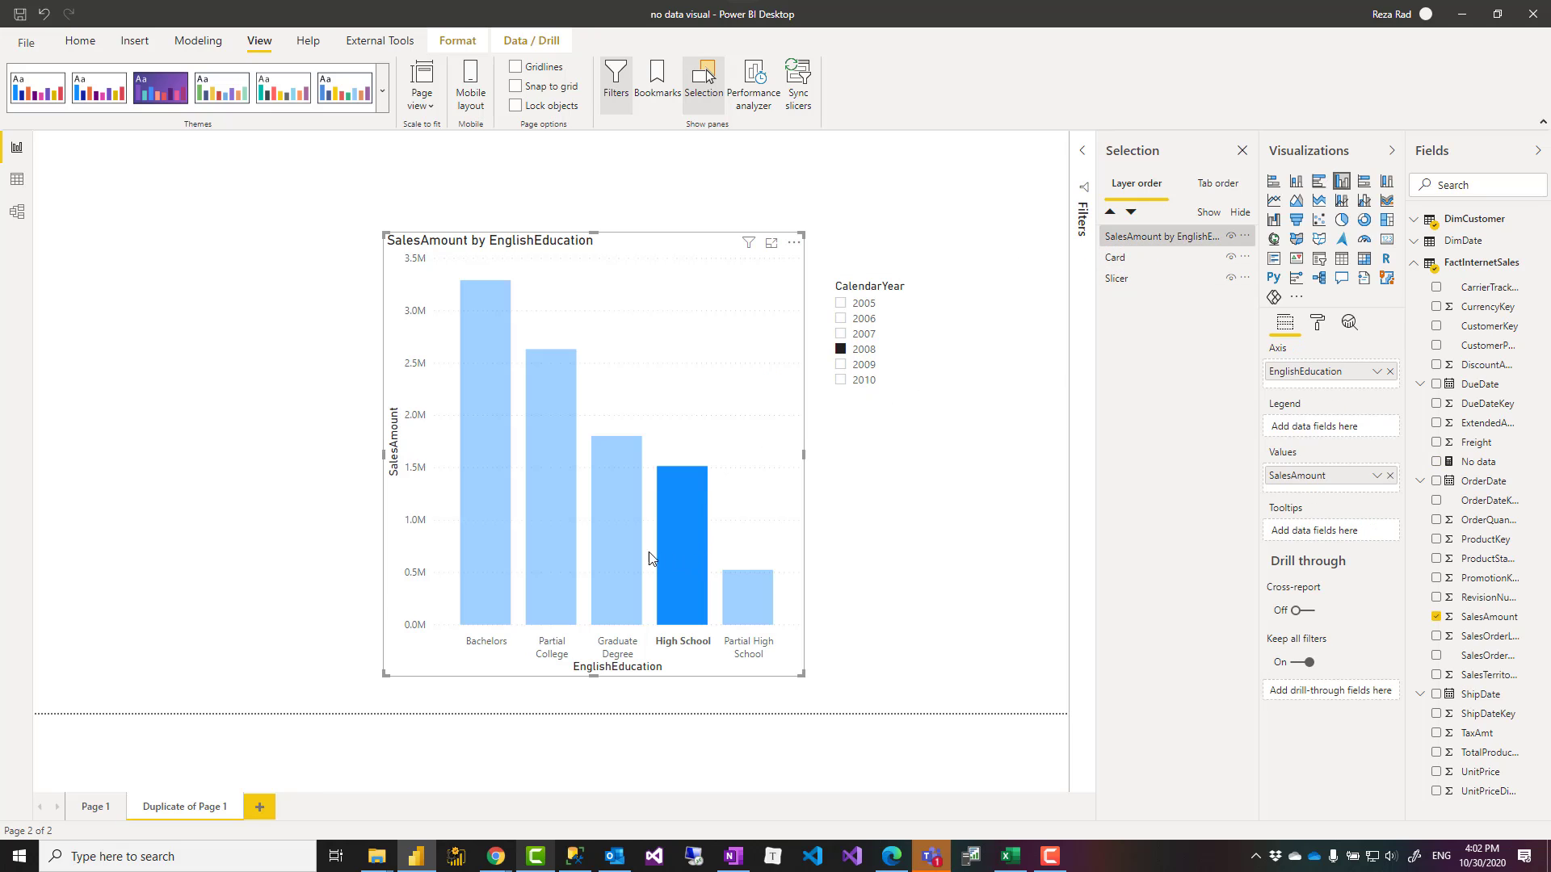
click(612, 491)
click(547, 440)
click(470, 486)
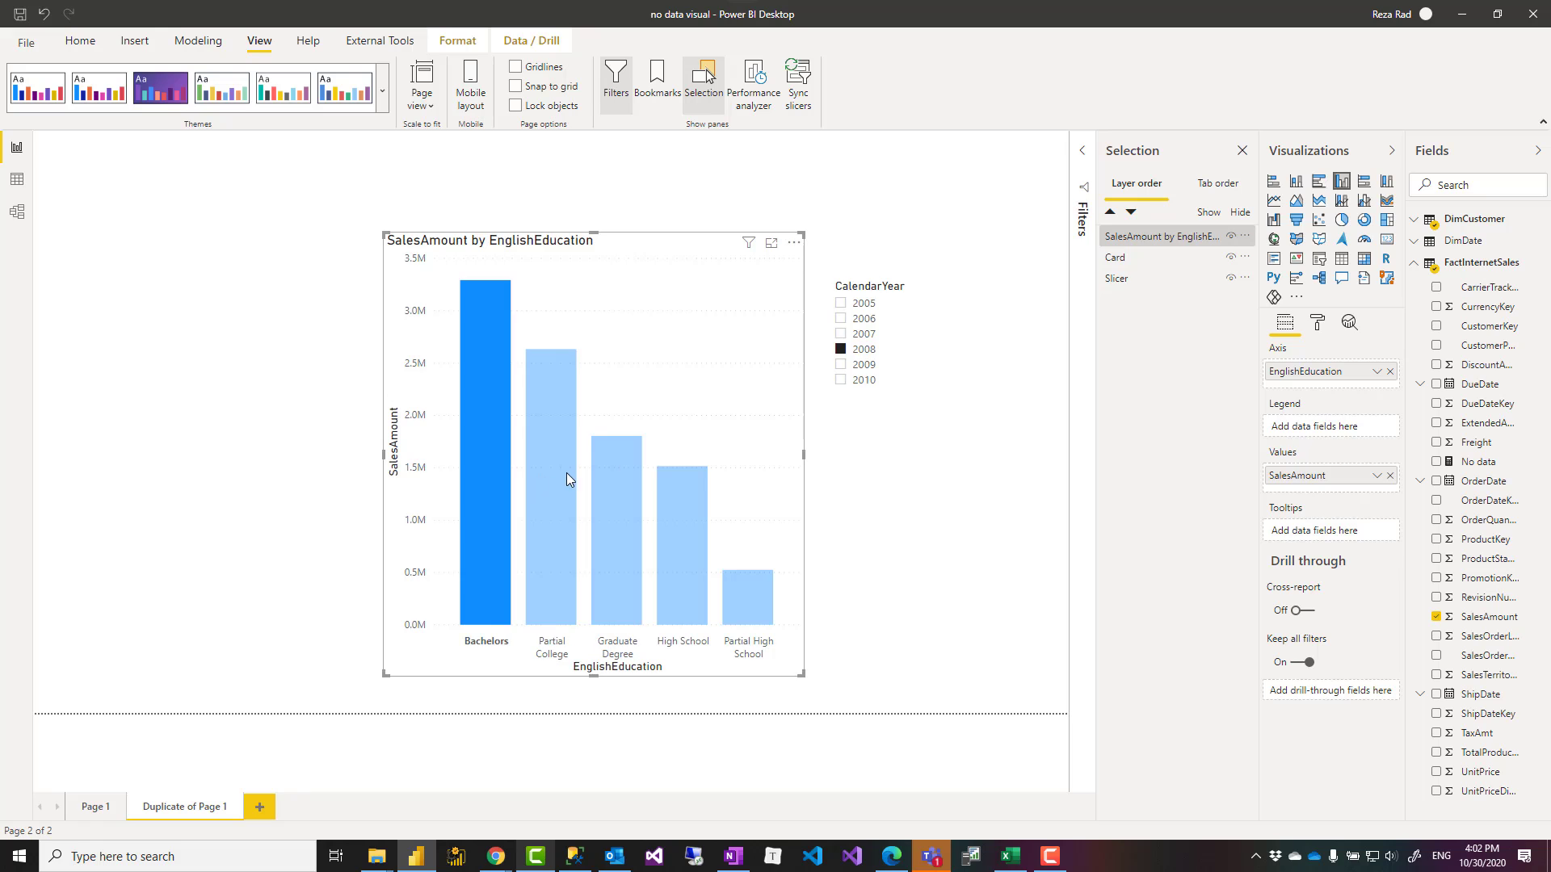
click(566, 472)
click(614, 471)
click(700, 490)
click(731, 491)
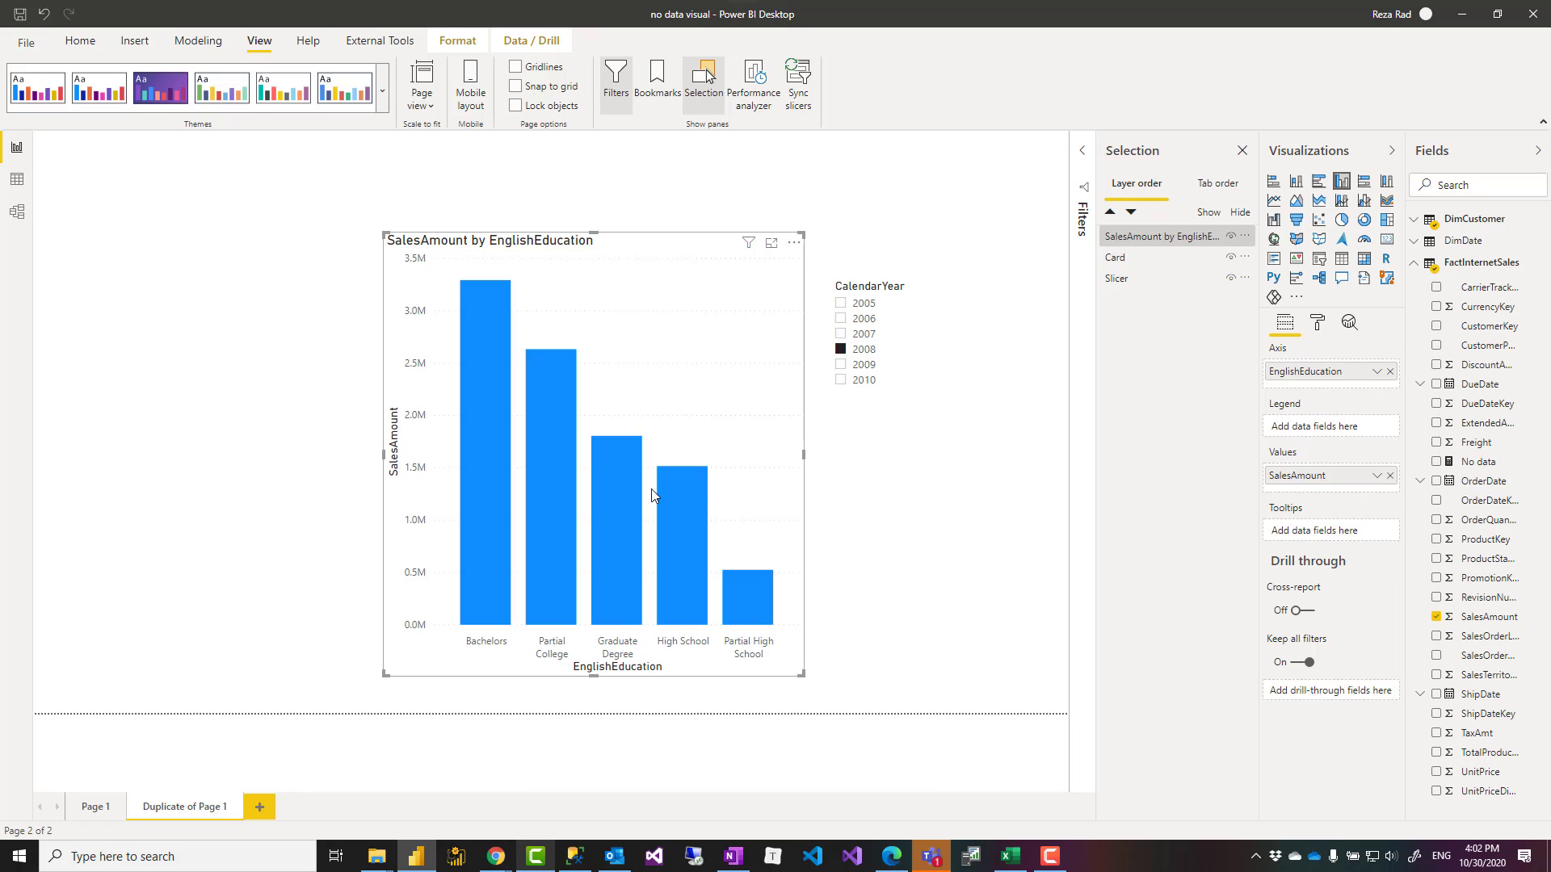
click(593, 493)
click(559, 484)
click(614, 485)
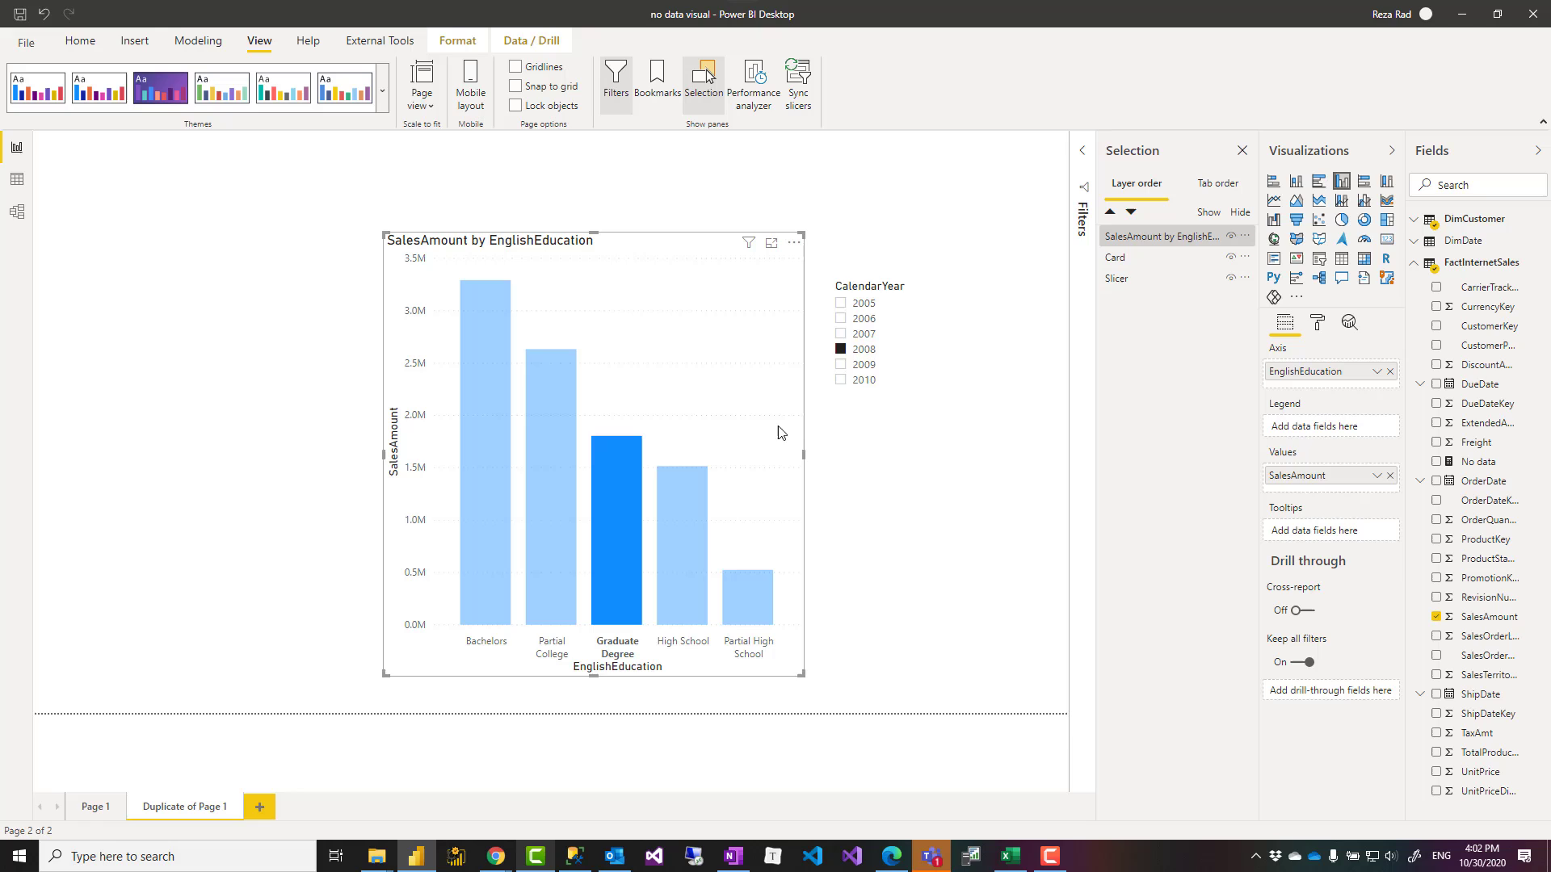
click(865, 370)
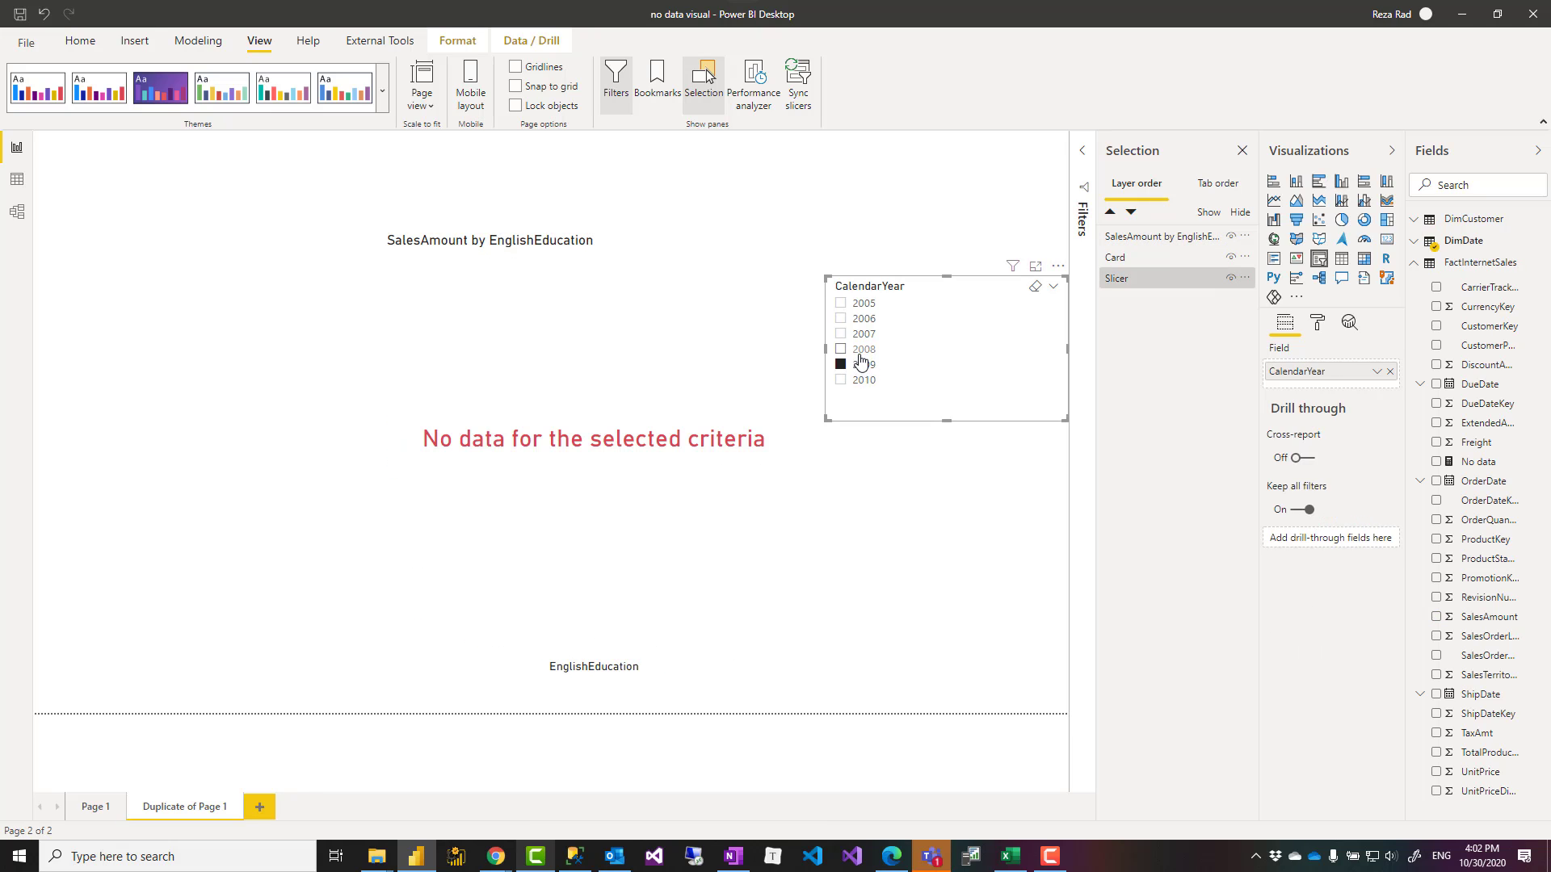
click(861, 355)
click(741, 372)
click(861, 367)
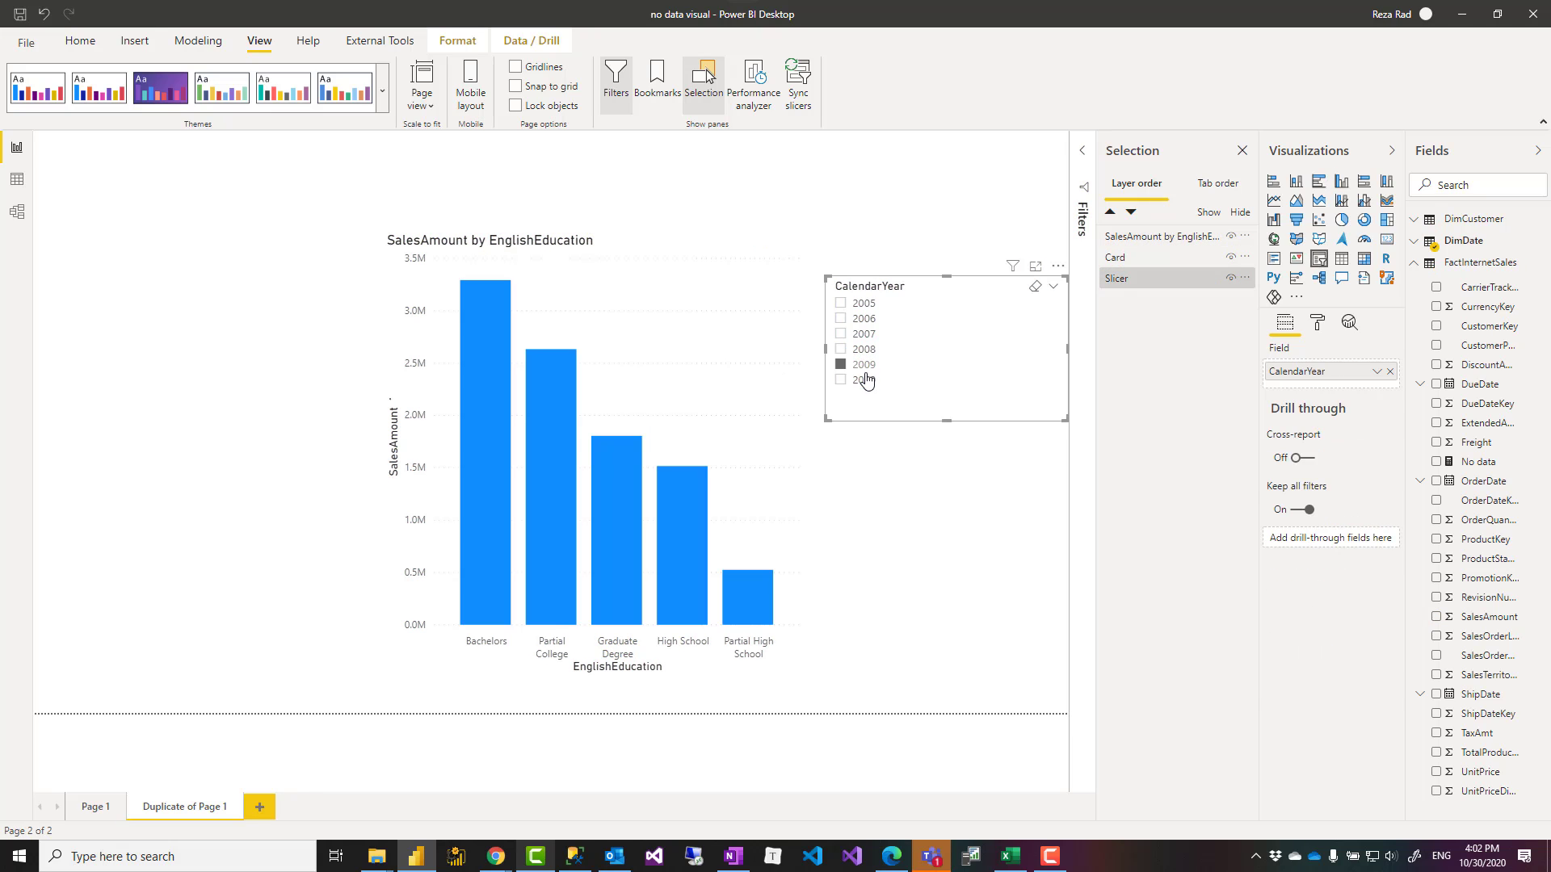
click(860, 352)
click(857, 368)
click(861, 353)
click(860, 367)
click(861, 380)
click(860, 367)
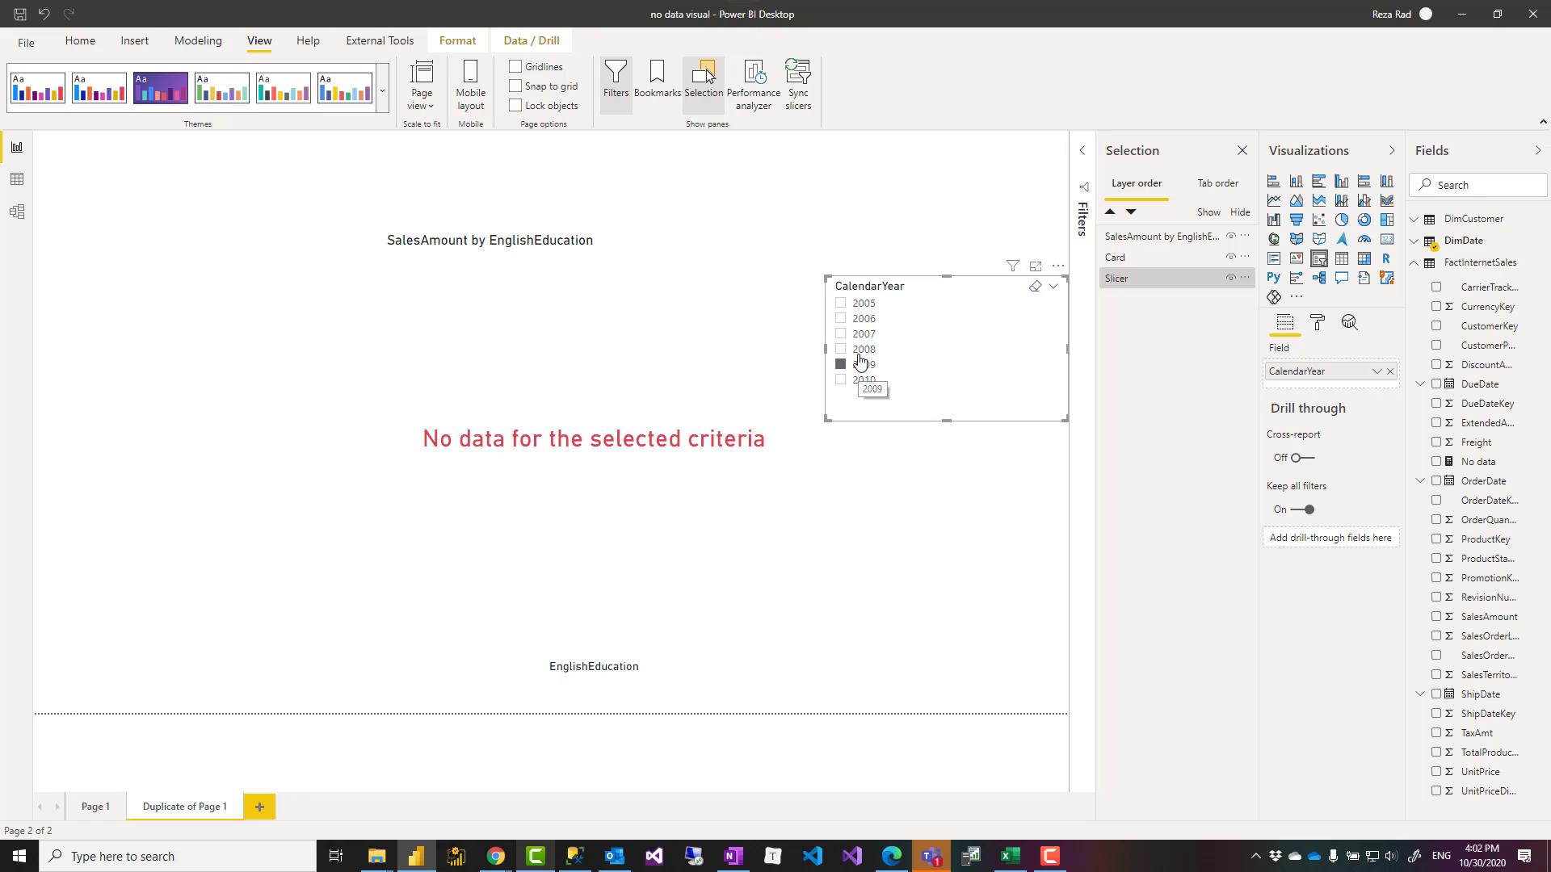
click(861, 353)
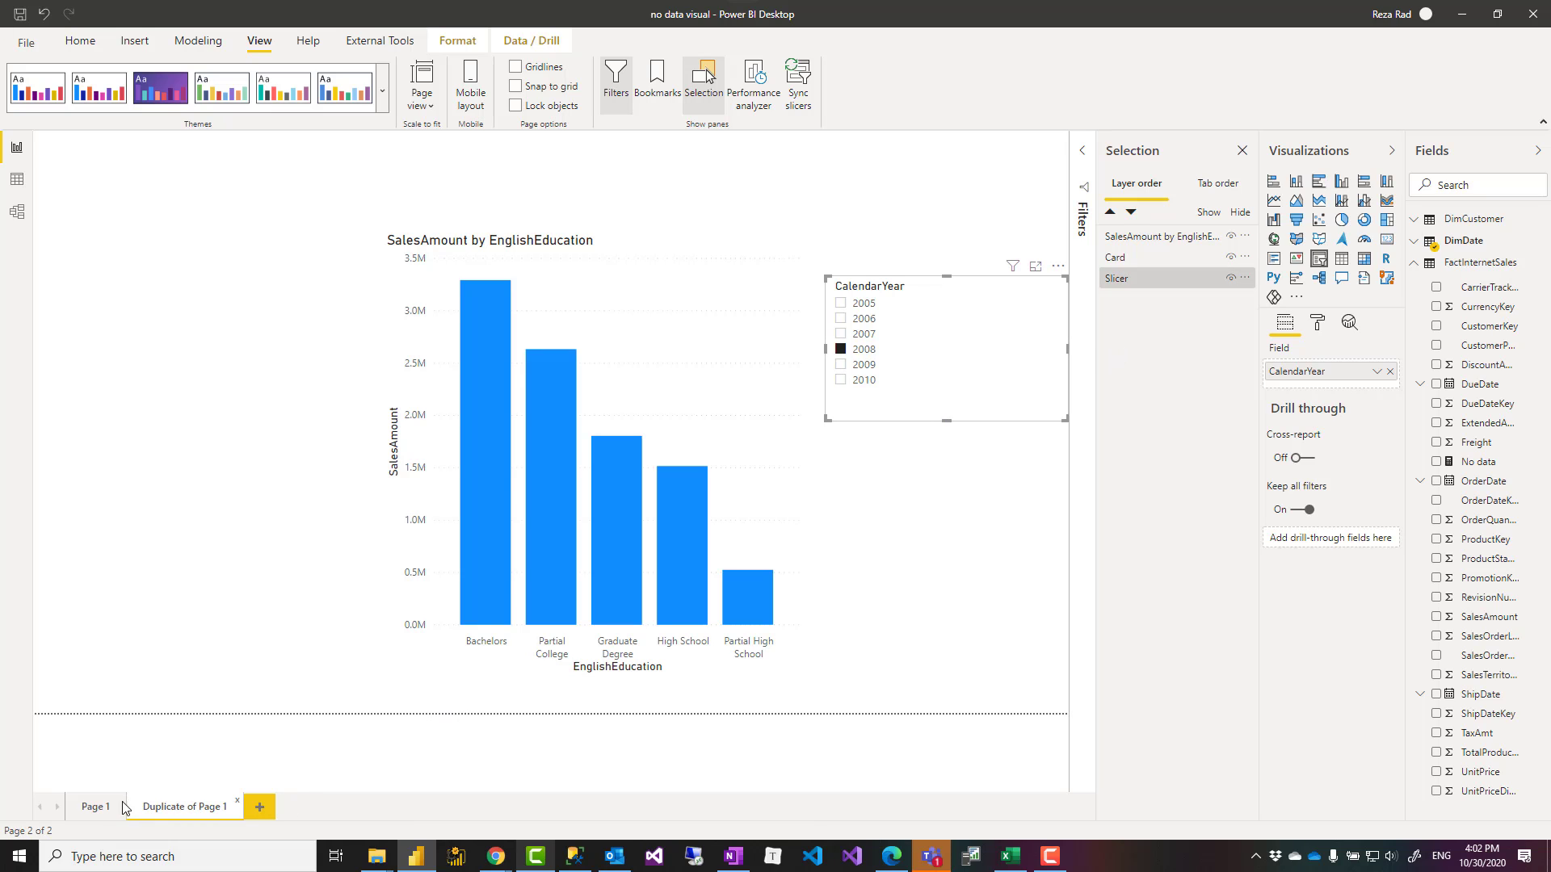
Switch to Page 1 and set its CalendarYear slicer to 2008 to bring back the bars
click(94, 806)
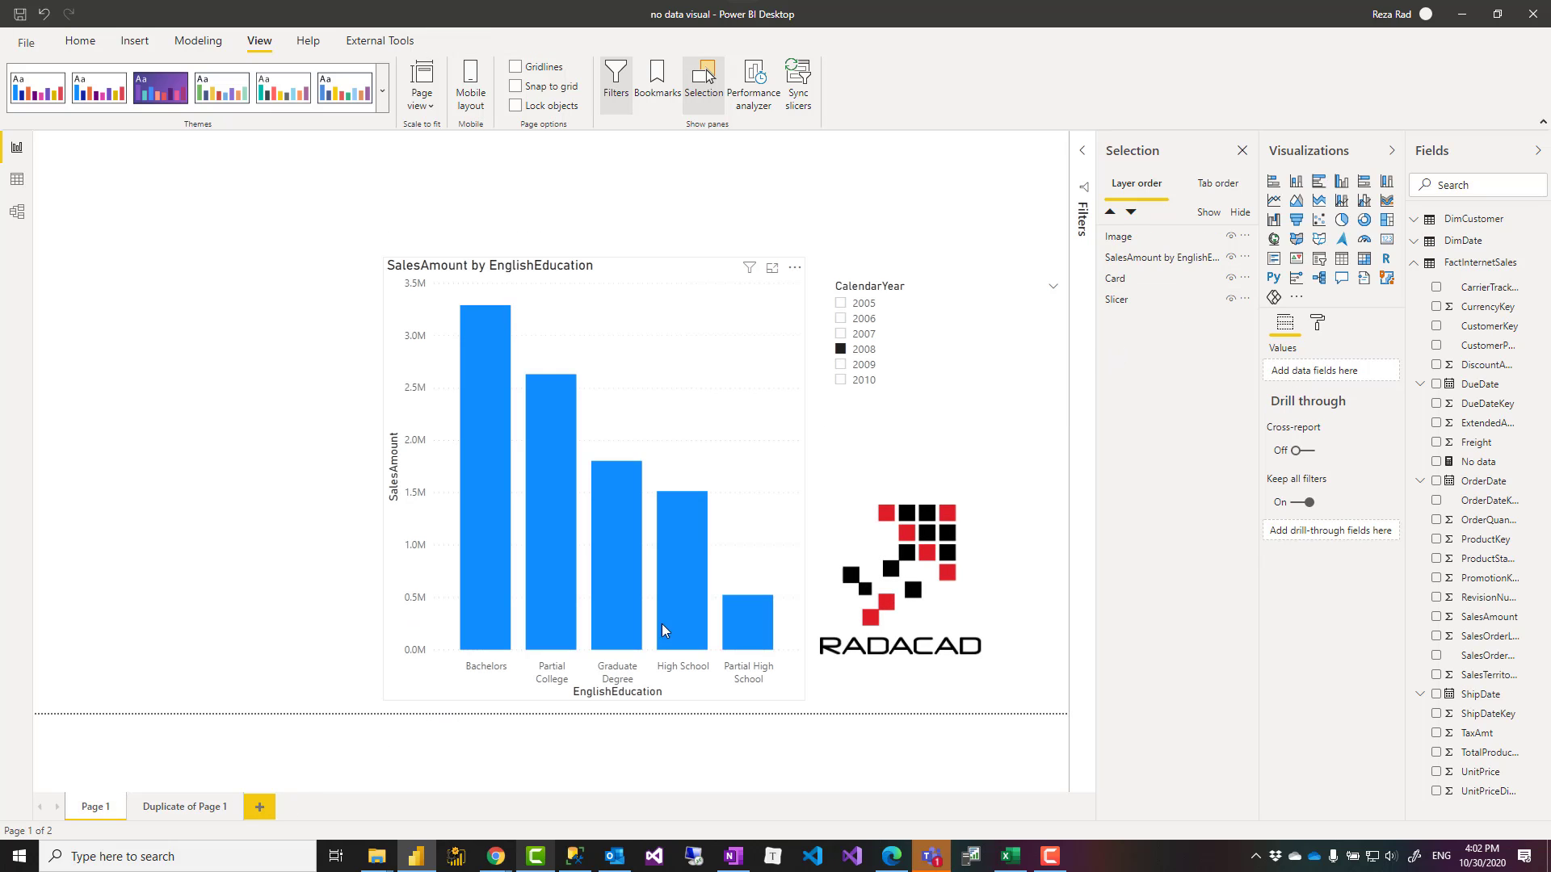
click(858, 354)
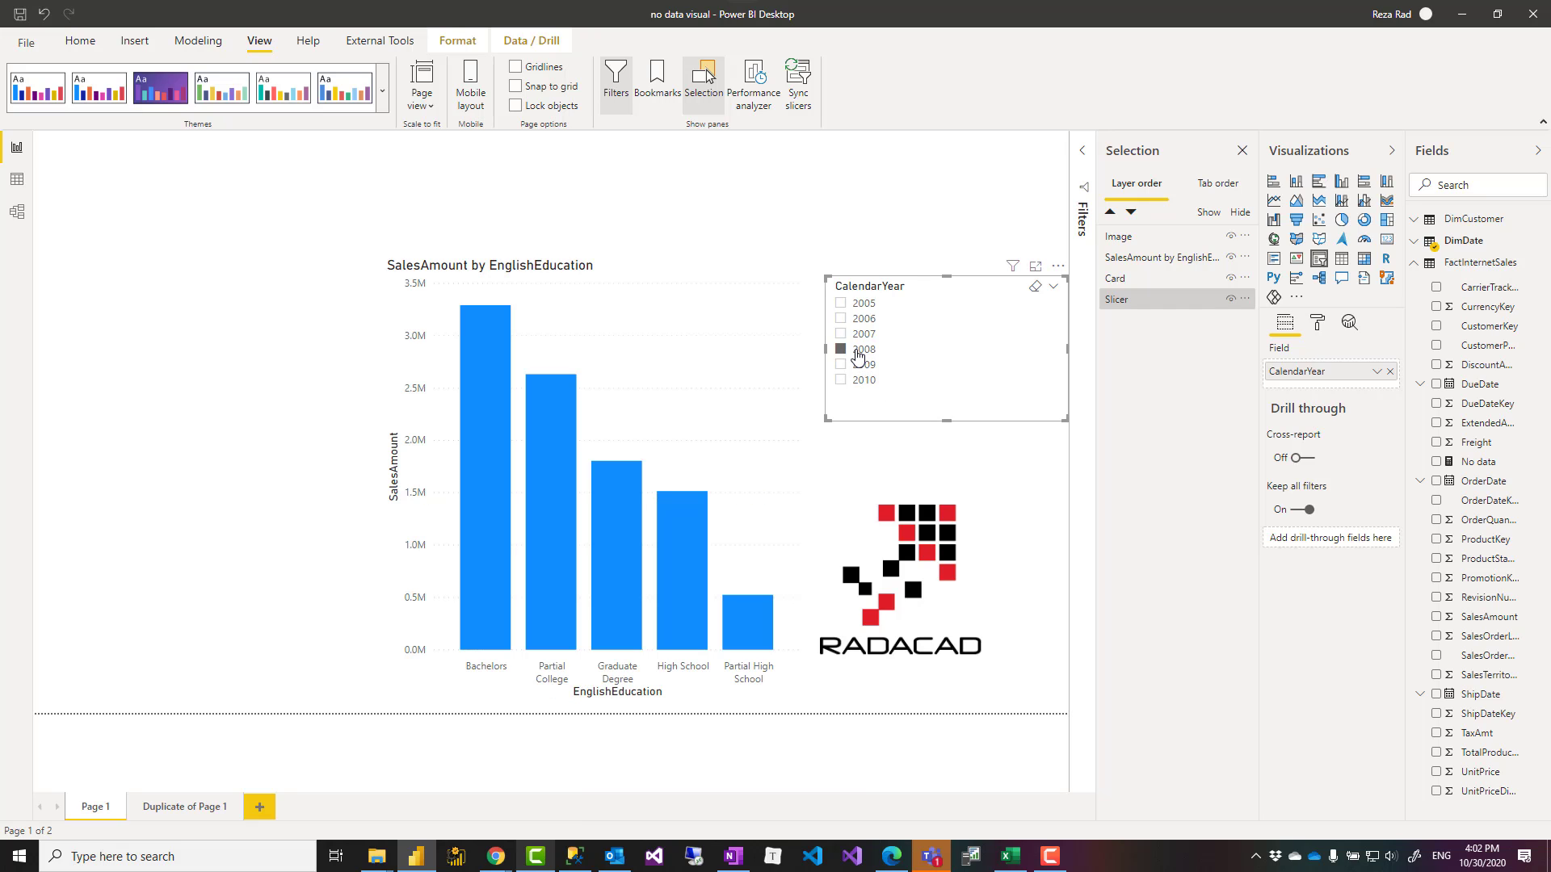